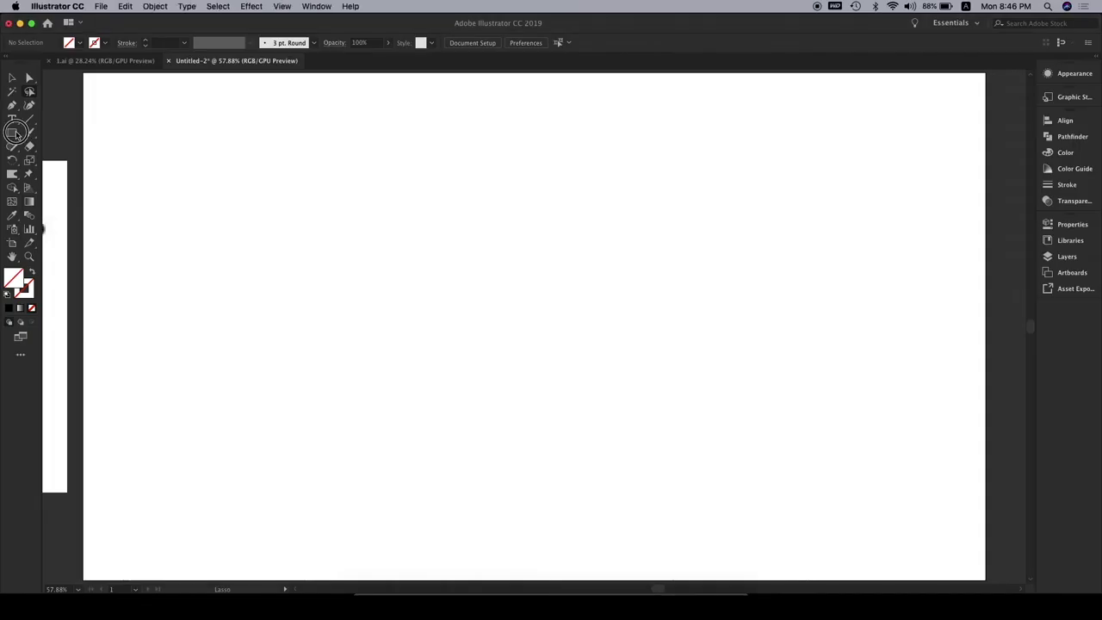
Draw a square with a 37 pt black stroke aligned inside, then copy it down-right
left_click_drag(17, 134, 71, 131)
left_click_drag(278, 153, 375, 250)
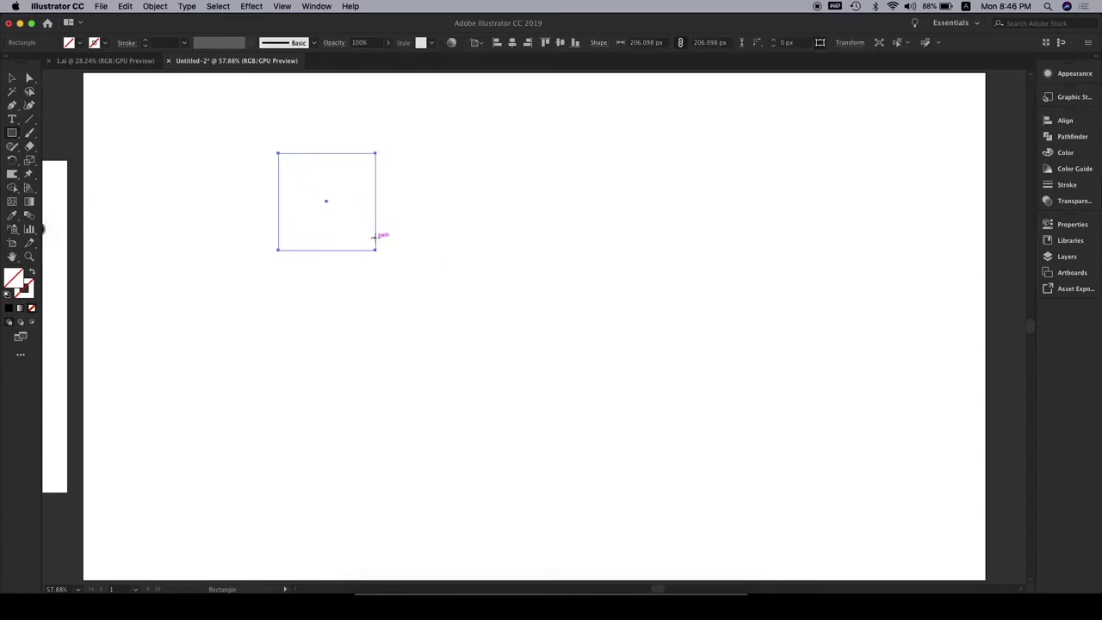
left_click(148, 41)
left_click(148, 41)
left_click(148, 42)
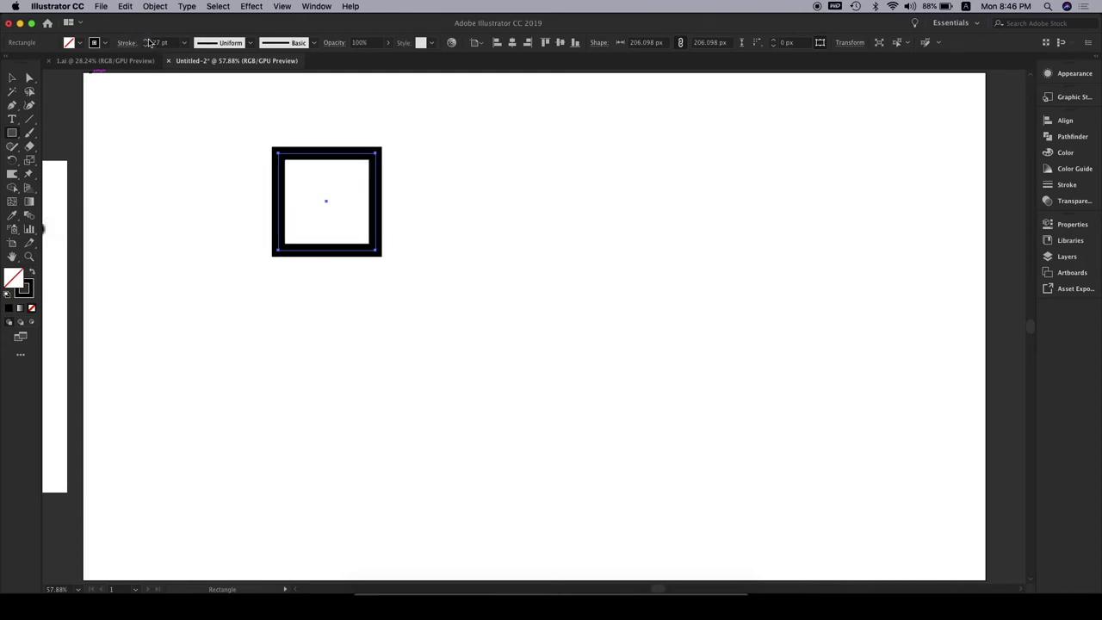
left_click(148, 42)
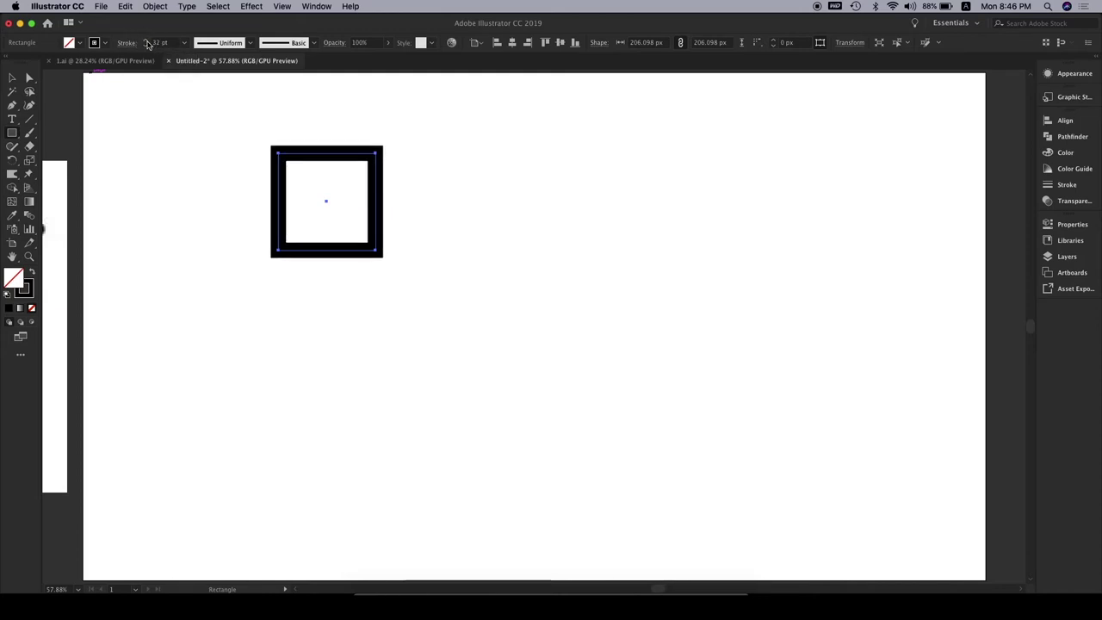
left_click(120, 43)
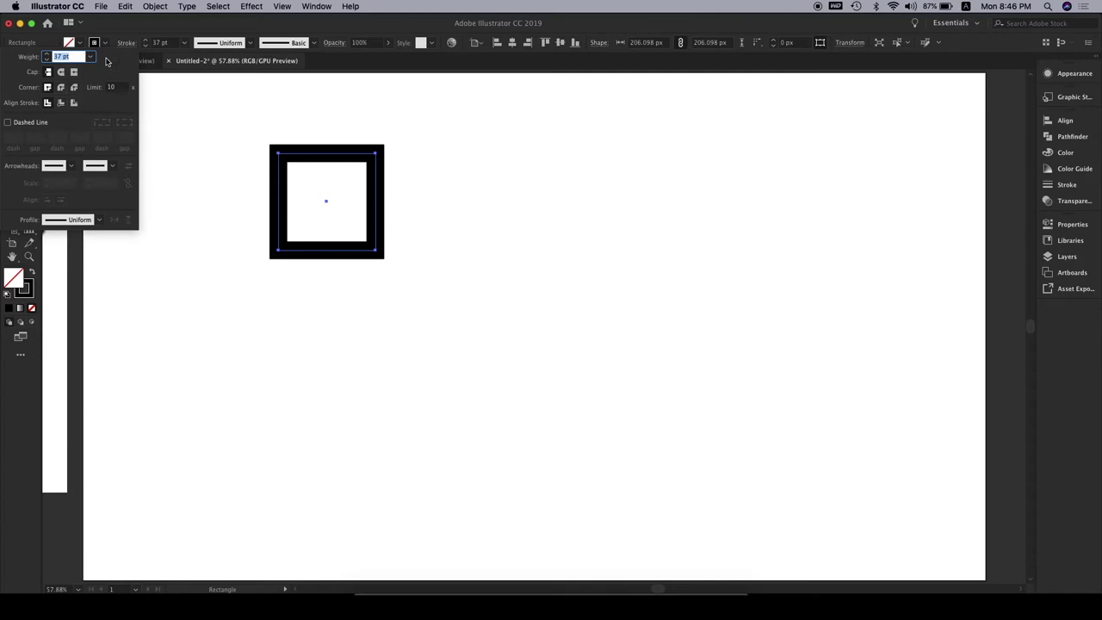
left_click(60, 102)
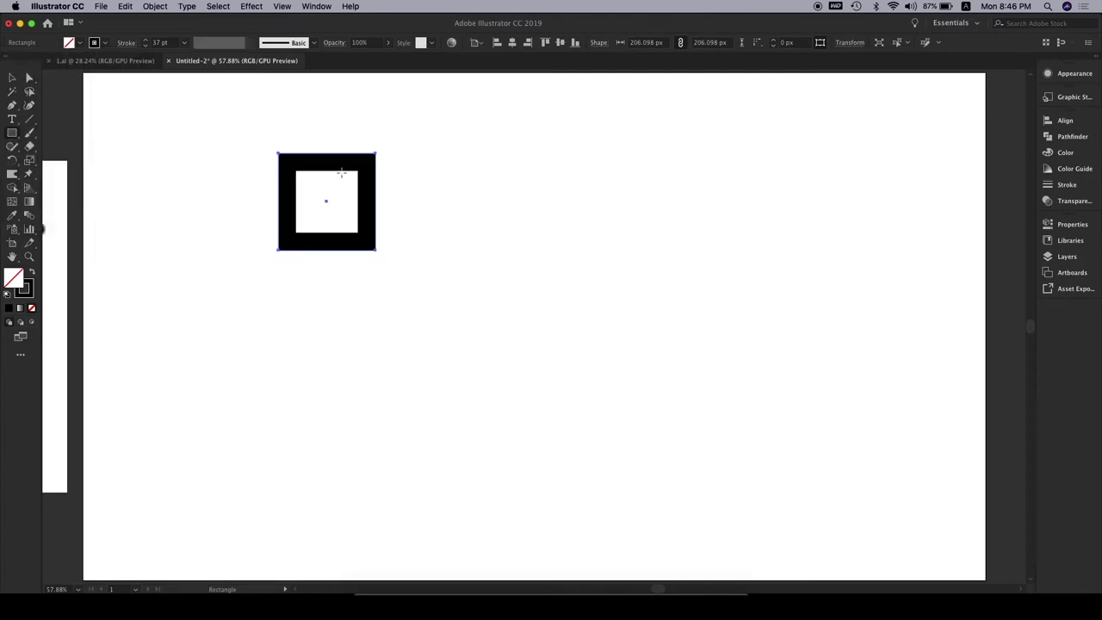
left_click_drag(349, 163, 431, 244)
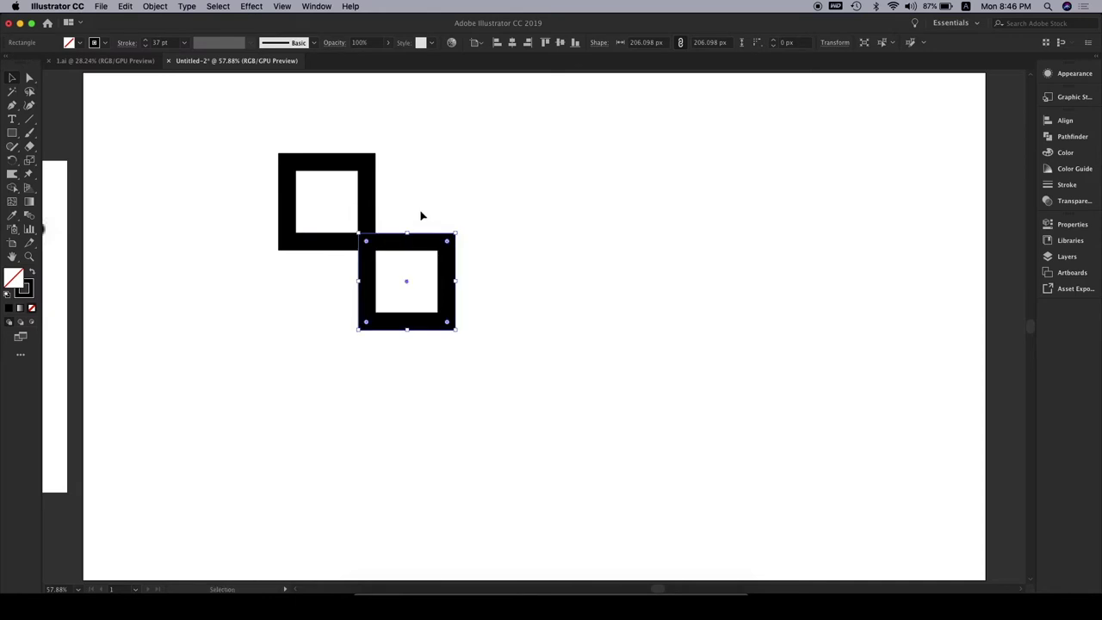
Add two more square copies, below and to the right, forming a stepped grid
key("super+1")
mouse_move(516, 332)
left_mouse_down()
mouse_move(539, 301)
mouse_move(533, 281)
left_mouse_up()
key("super+1")
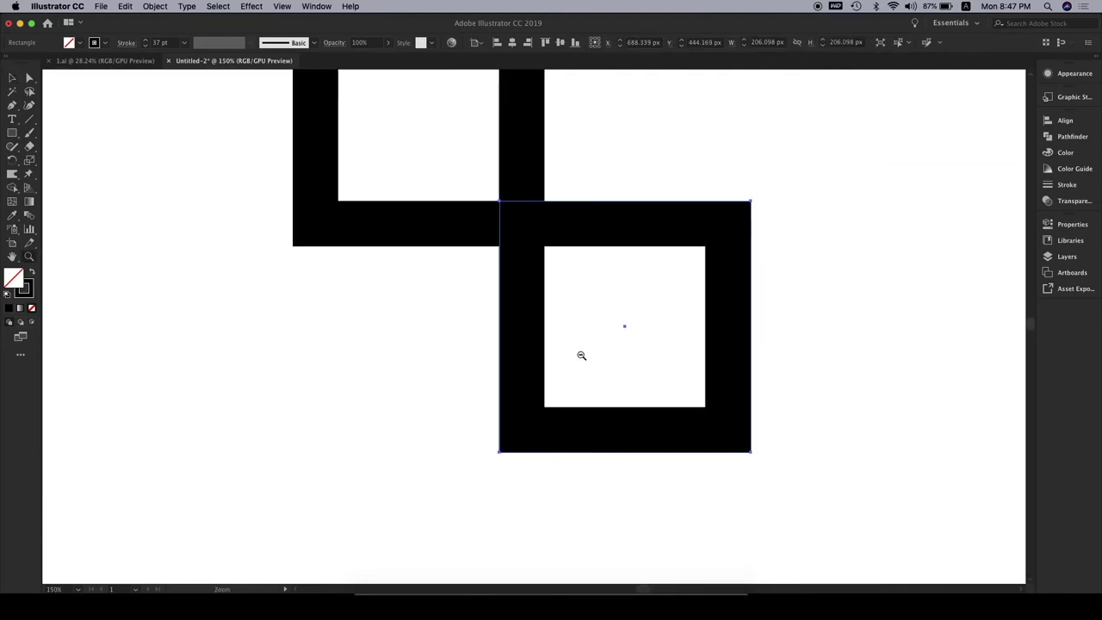
left_click_drag(677, 293, 669, 379)
left_click_drag(660, 335, 804, 260)
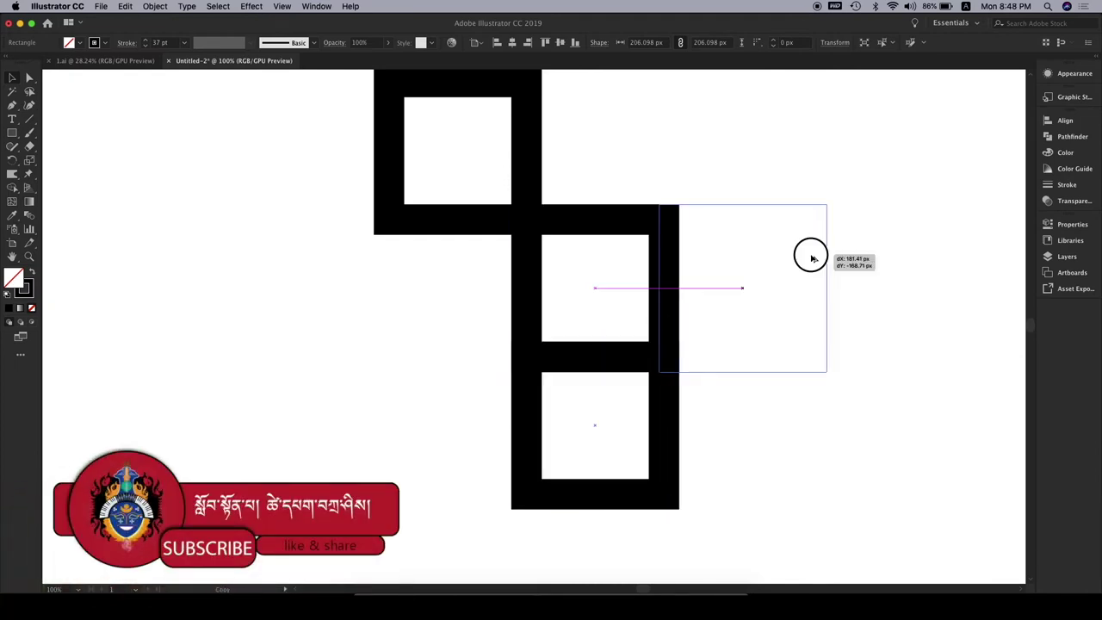
left_click(780, 410)
Draw a thin black bar along the lowest square's bottom edge
scroll(780, 410, "down", 2)
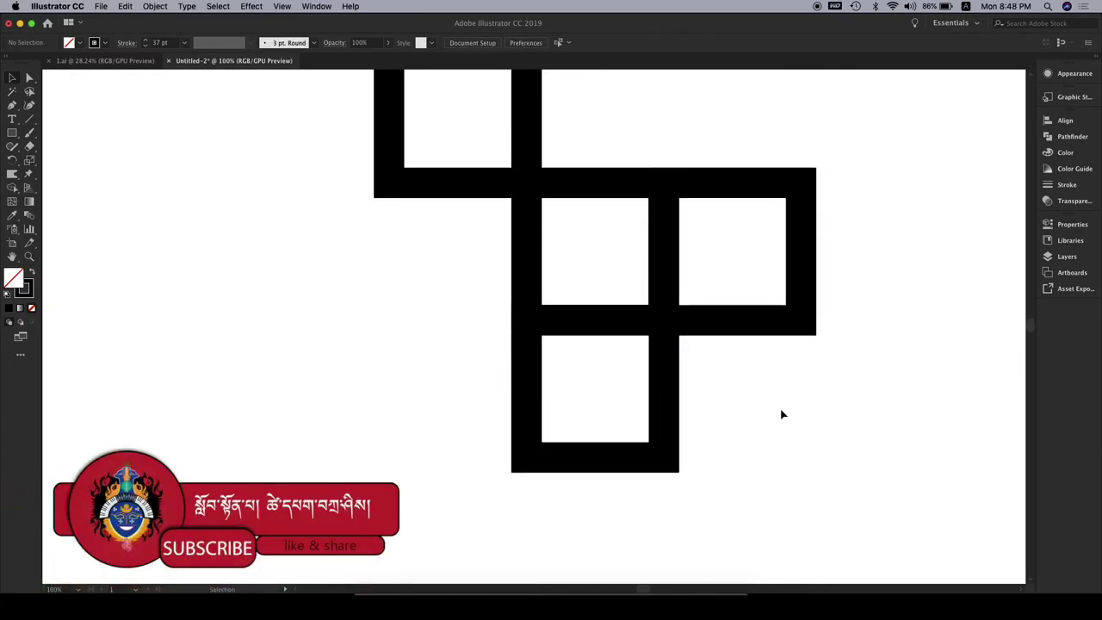
left_click_drag(11, 136, 52, 133)
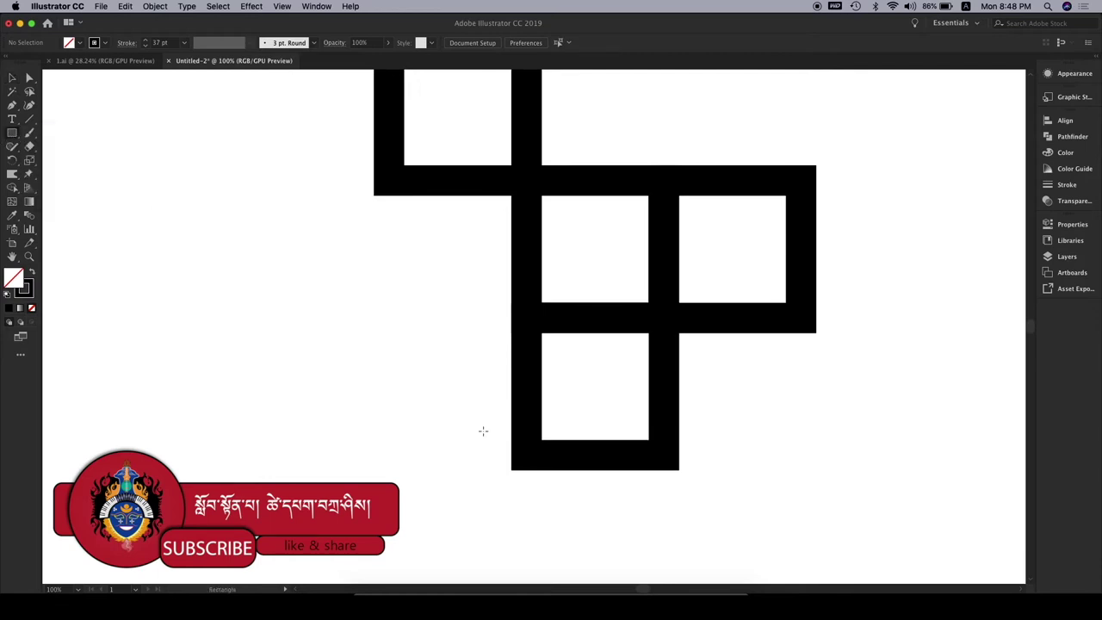
left_click_drag(511, 441, 679, 469)
left_click_drag(594, 443, 482, 457)
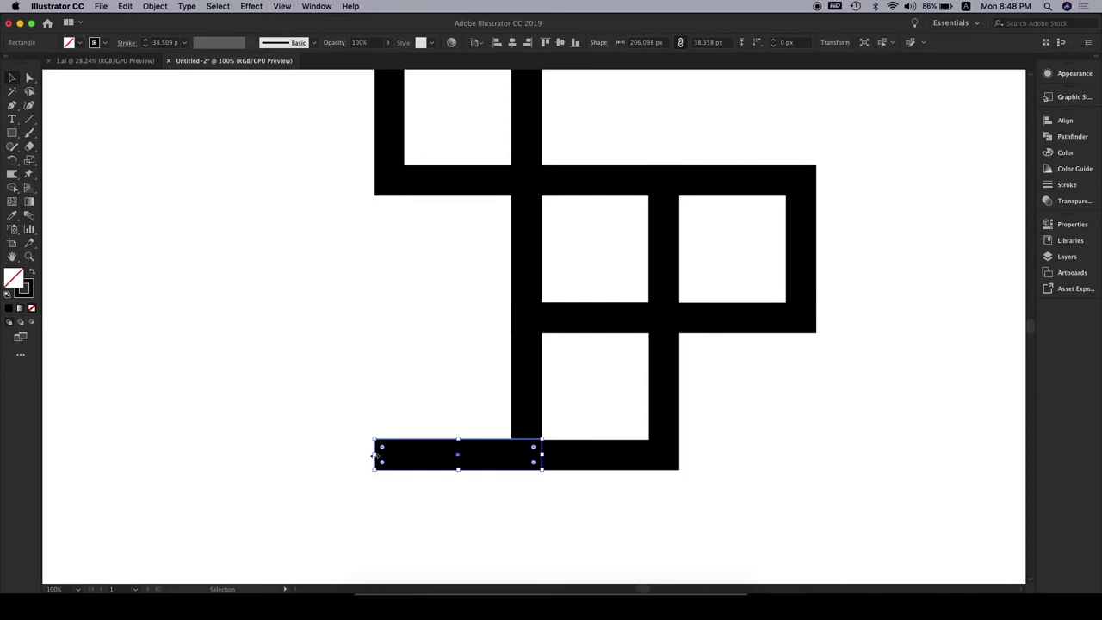
Show rulers and place a vertical guide at the pattern's left edge
left_click(918, 231)
left_click(1067, 255)
left_click(1072, 224)
left_click(953, 270)
left_click_drag(92, 392, 374, 433)
Rotate a copy of the bottom bar 90° and join it vertically at the lower-left corner
scroll(436, 457, "down", 1)
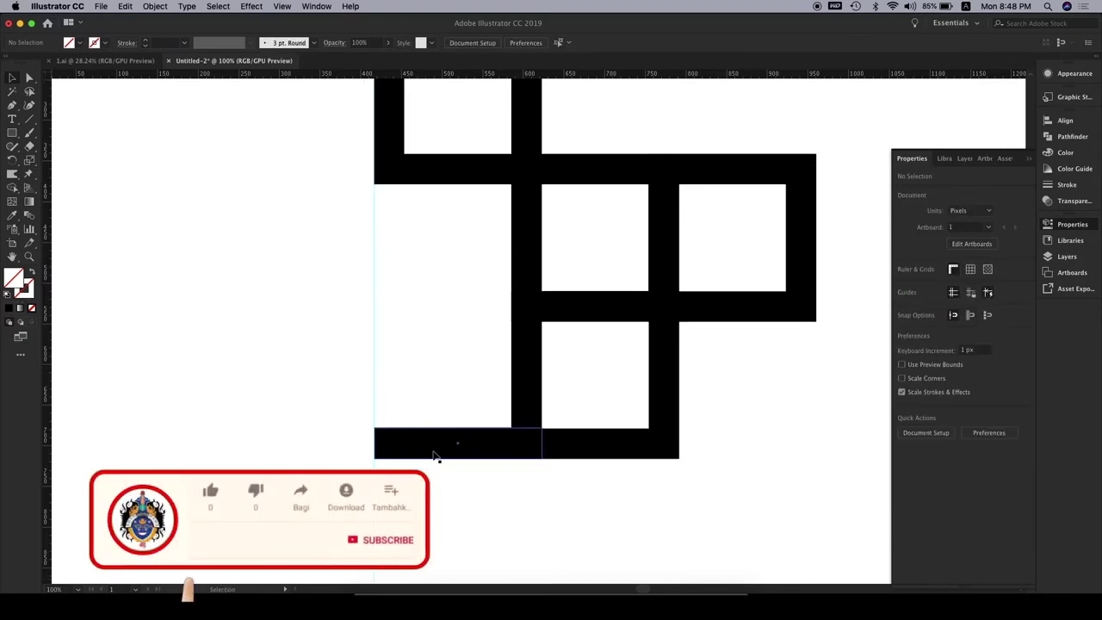
scroll(437, 457, "down", 3)
left_click(429, 380)
left_click_drag(508, 385, 486, 402)
left_click_drag(544, 373, 484, 518)
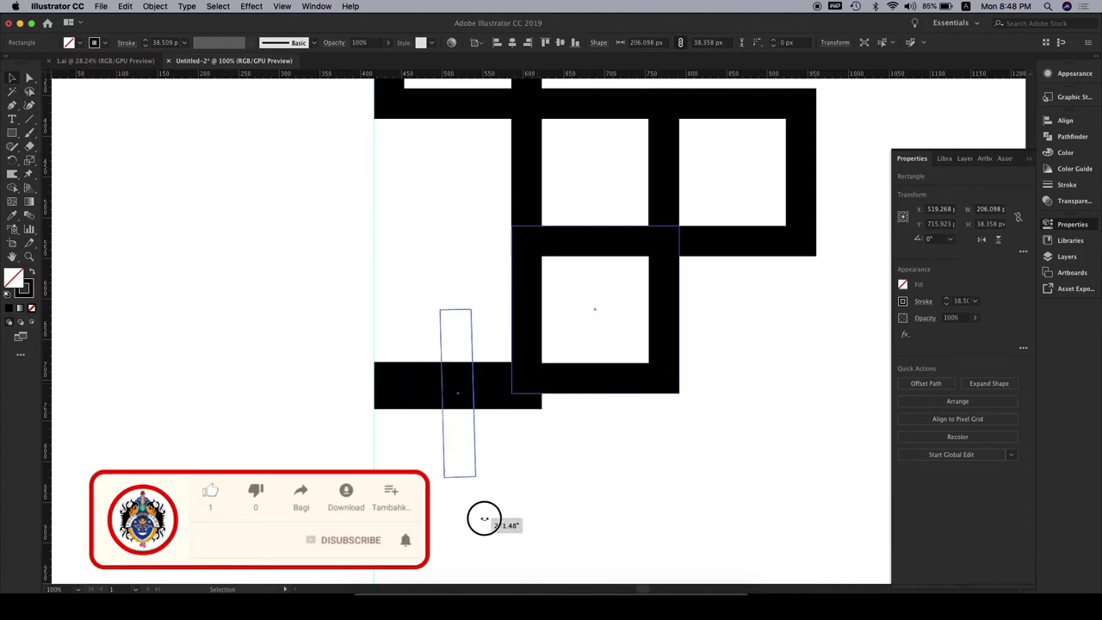
left_click_drag(456, 465, 391, 519)
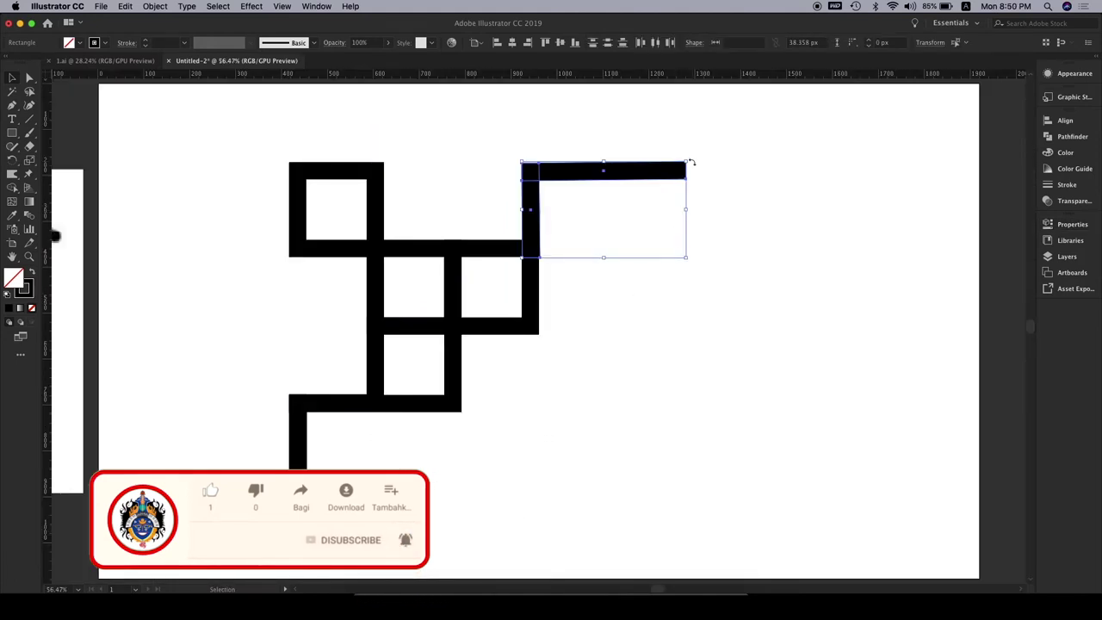
Nudge the upper-right L-shaped bar left at high zoom until flush with the vertical bar
left_click(691, 164)
left_click(547, 194)
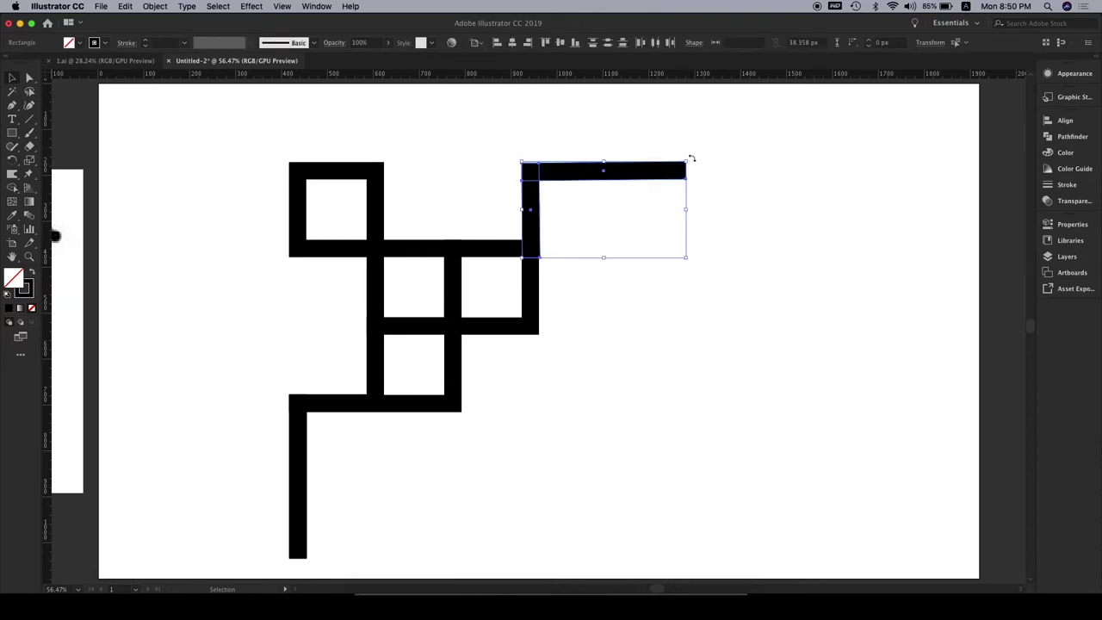
key("super+plus")
mouse_move(428, 386)
left_mouse_down()
mouse_move(543, 325)
mouse_move(517, 323)
left_mouse_up()
key("v")
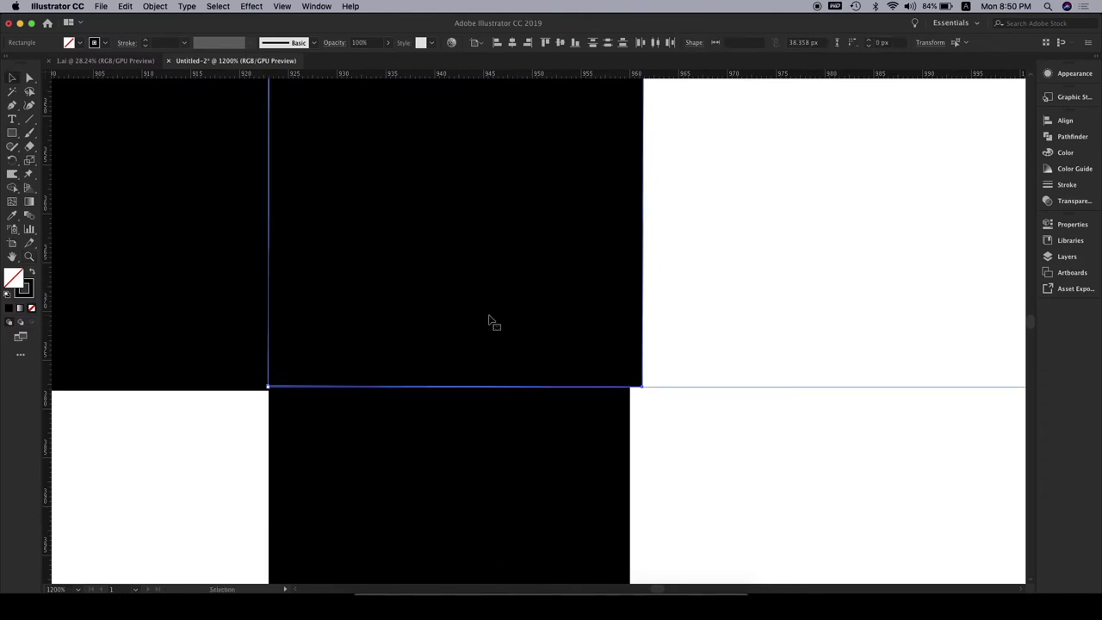
key("Left")
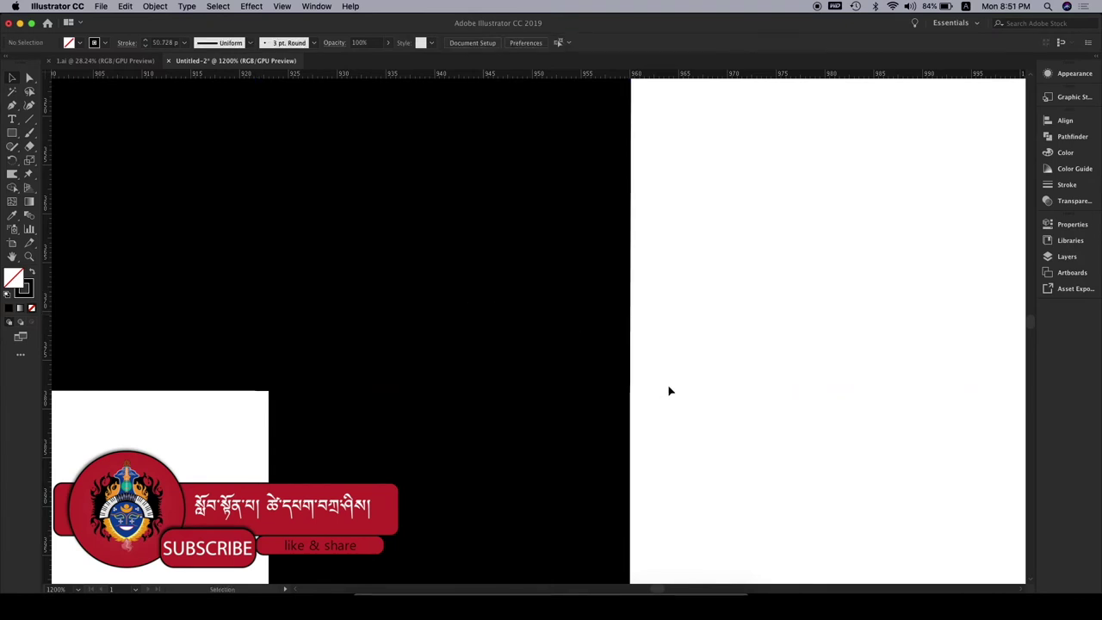
key("super+a")
key("super+0")
Paint the 5's curved bowl with a 6 pt brush, curling its end into a spiral
left_click_drag(464, 322, 265, 221)
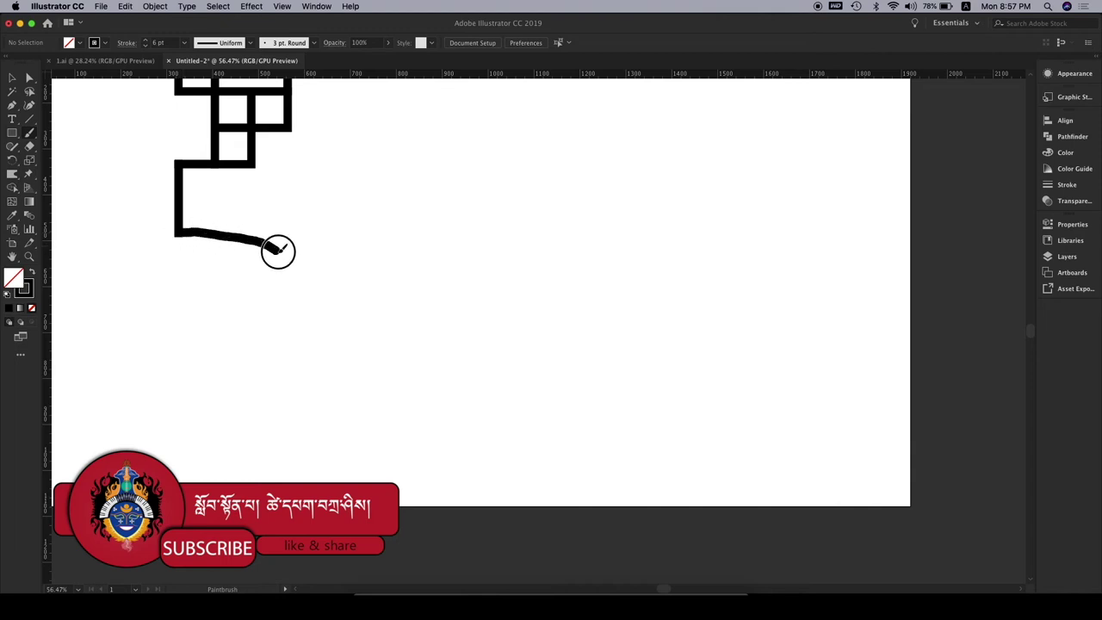
left_click_drag(278, 250, 280, 341)
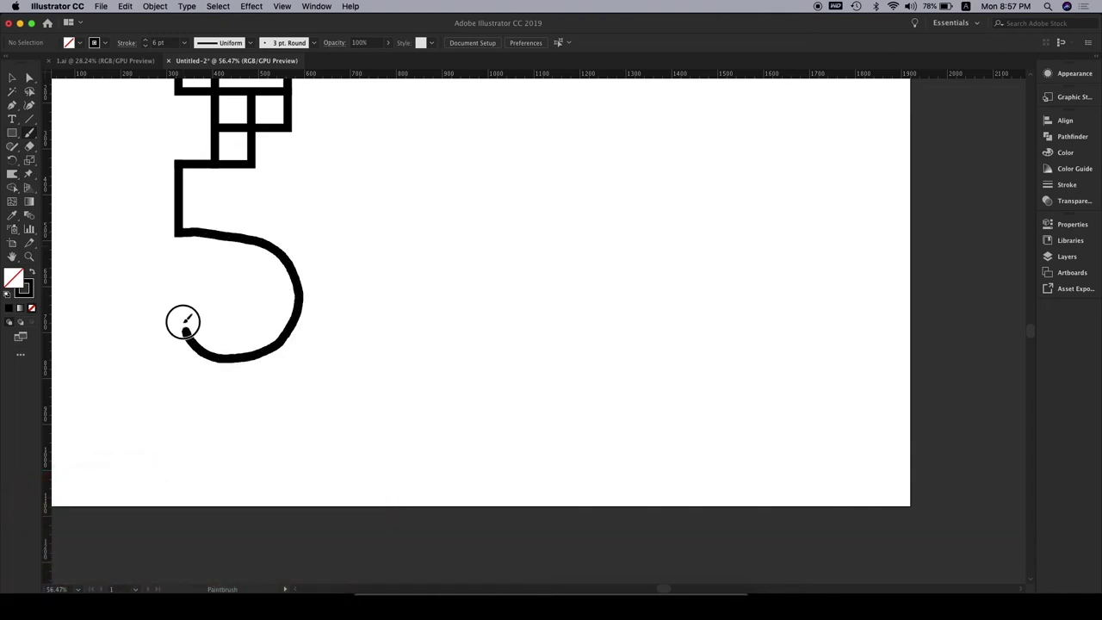
left_click_drag(222, 305, 216, 322)
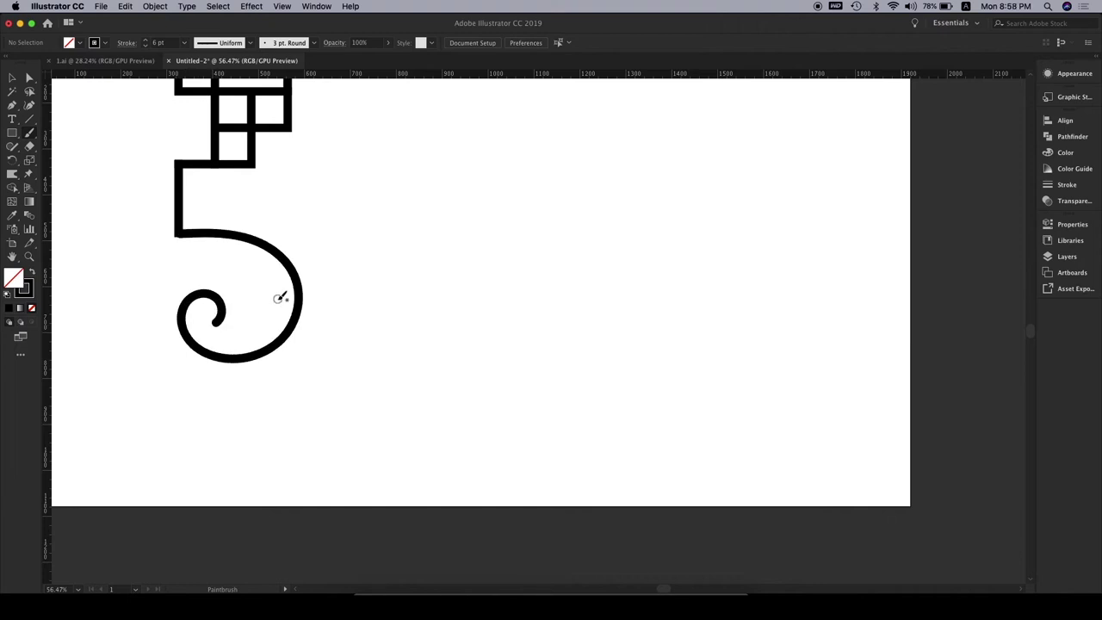
scroll(281, 298, "down", 3)
scroll(281, 298, "left", 2)
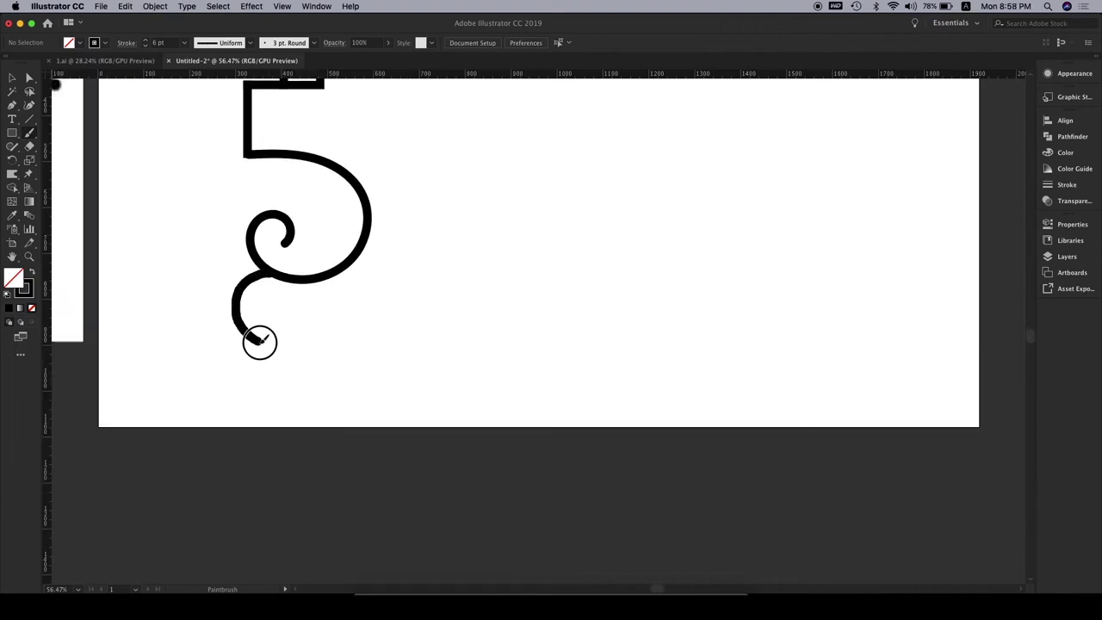
scroll(320, 332, "right", 1)
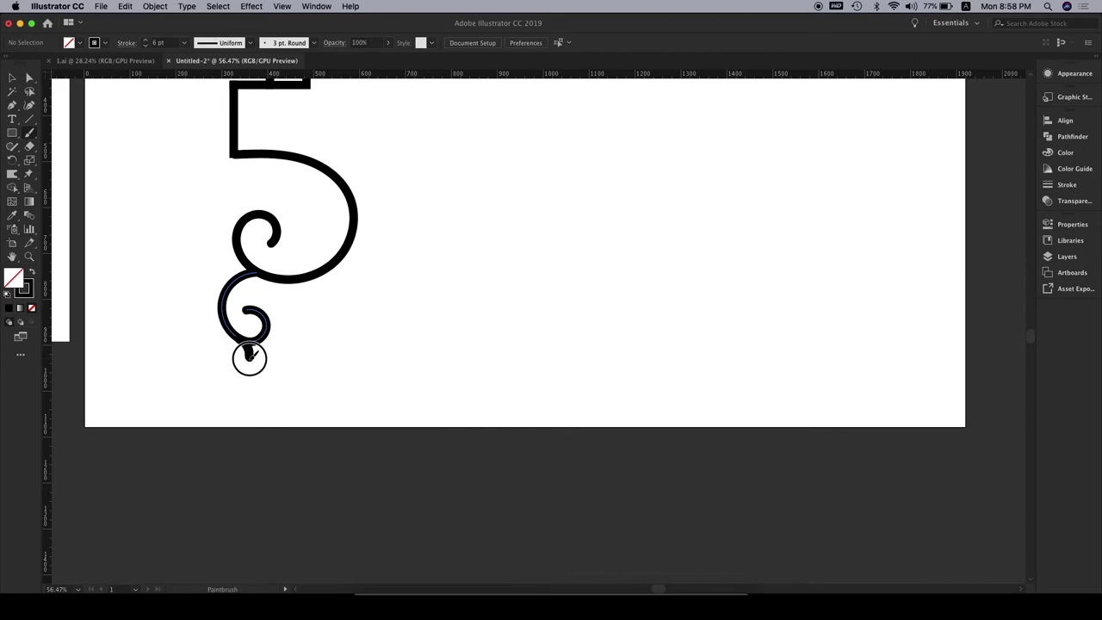
scroll(216, 357, "right", 1)
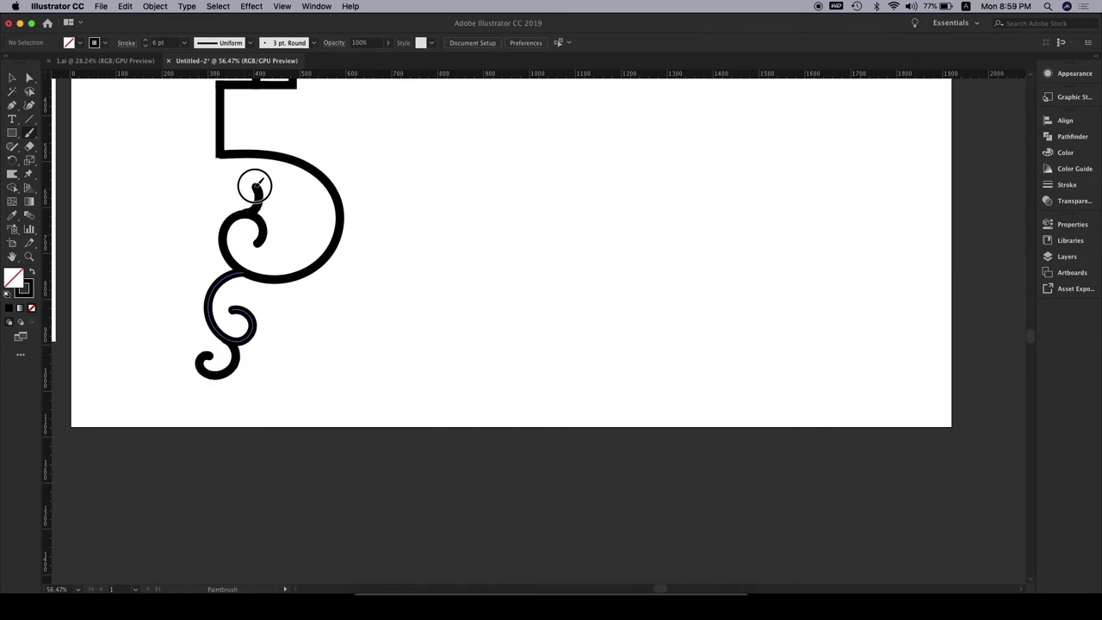
scroll(237, 191, "right", 2)
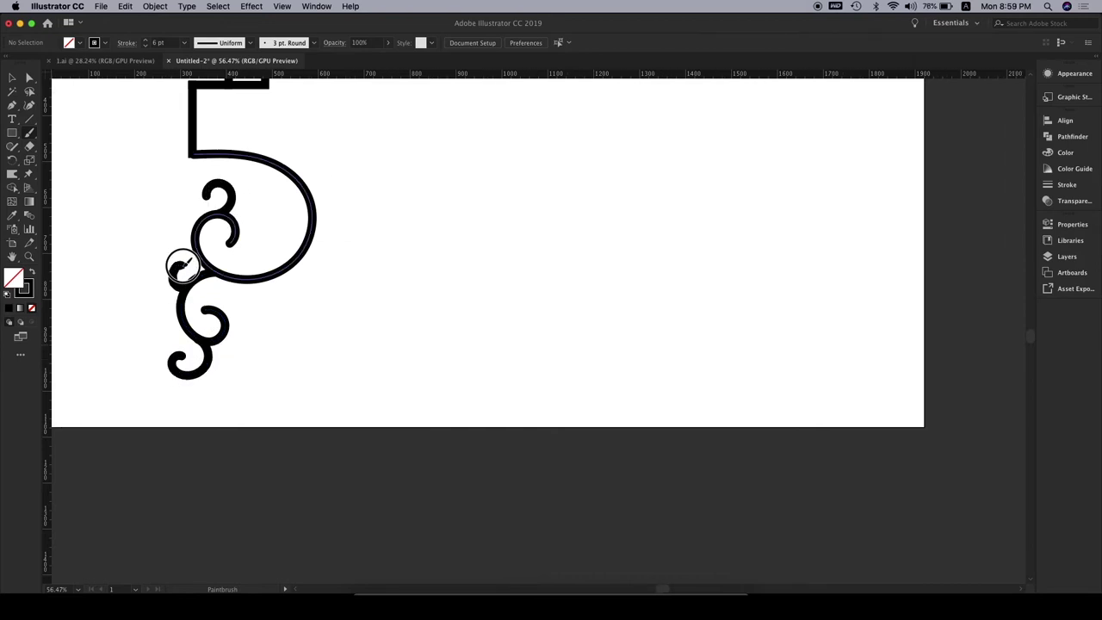
scroll(337, 207, "up", 2)
scroll(337, 206, "left", 2)
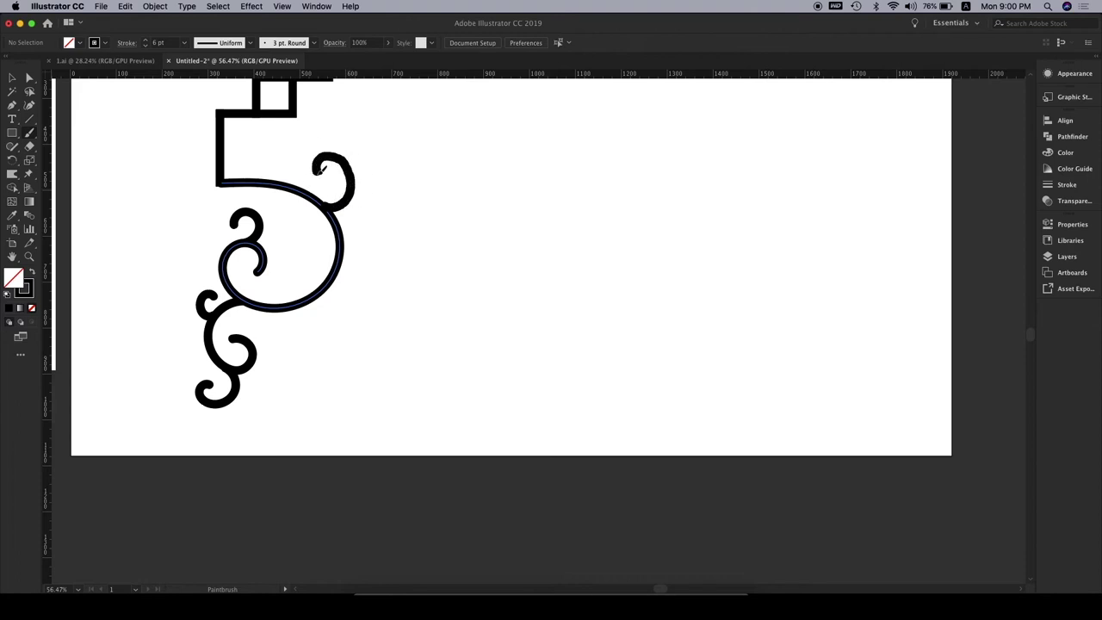
scroll(318, 169, "up", 3)
Draw a small black-filled circle and centre it in the 5's top spiral
key("l")
left_click_drag(429, 298, 448, 317)
left_click(75, 43)
key("v")
key("super+equal")
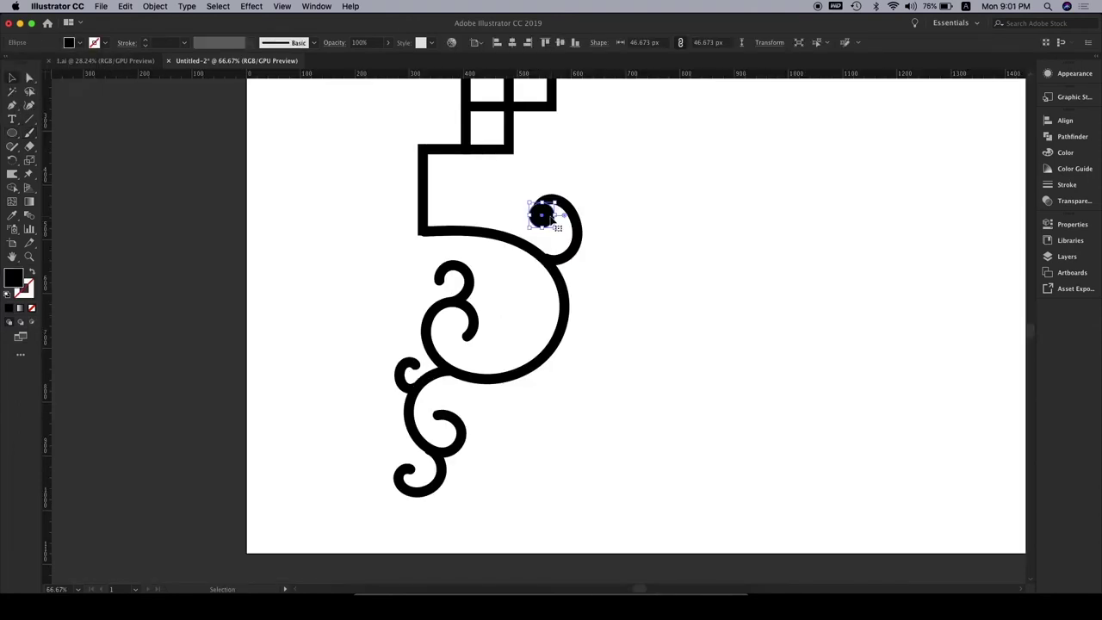
left_click_drag(695, 214, 544, 211)
key("z")
left_click(556, 247)
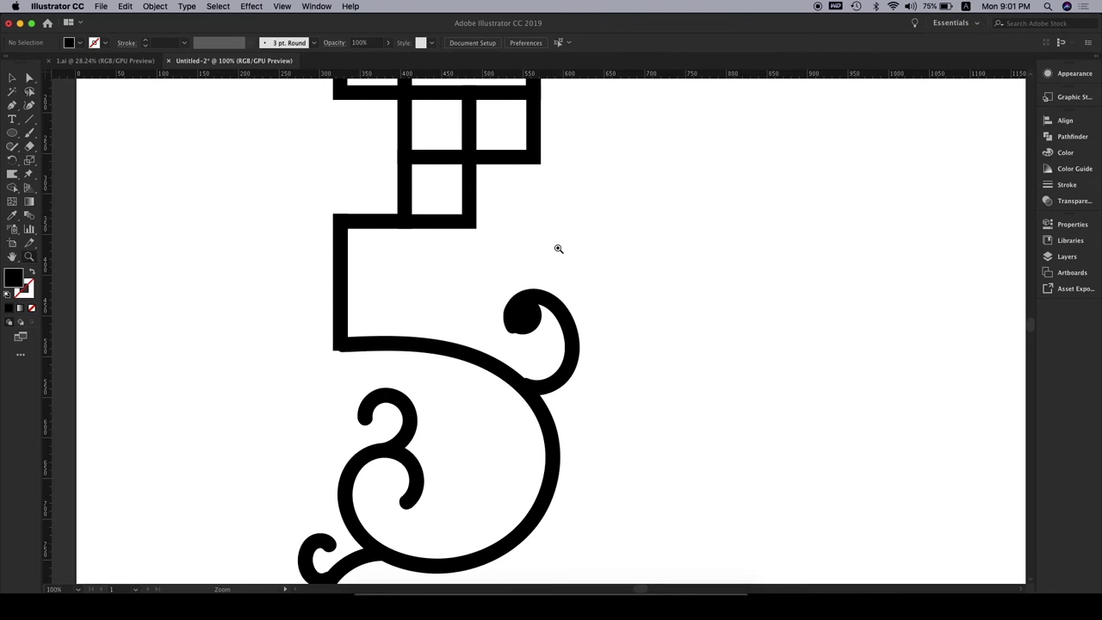
left_click(536, 329)
left_click_drag(522, 332, 522, 338)
Copy the spiral circle down toward the lower swirl
left_click(670, 350)
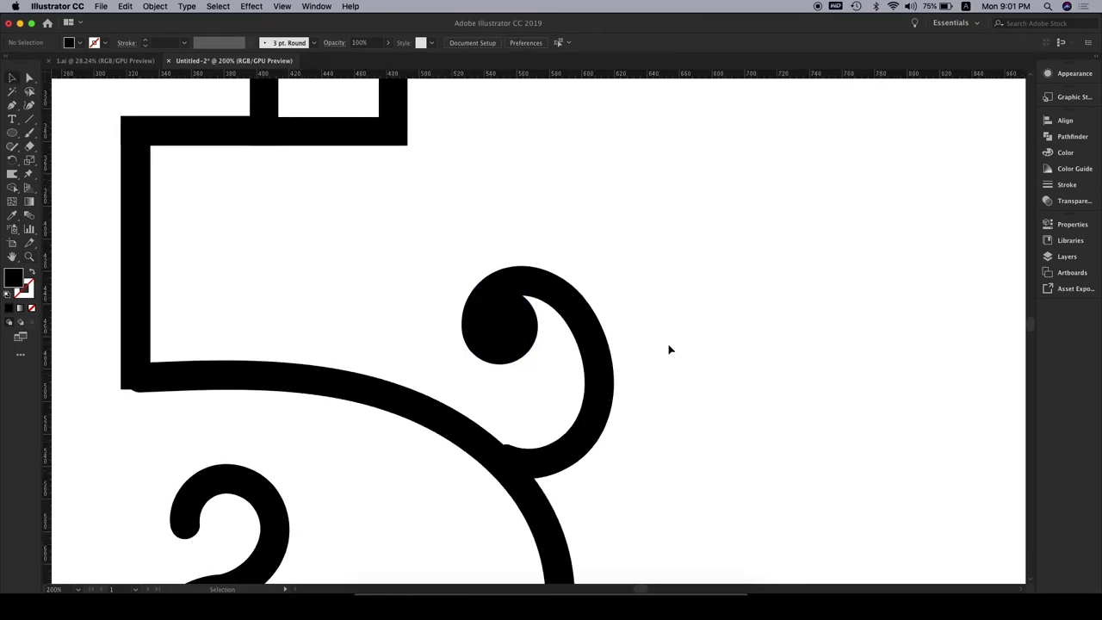
scroll(525, 342, "down", 5)
left_click(508, 162)
mouse_move(508, 162)
left_mouse_down()
mouse_move(220, 355)
mouse_move(270, 501)
left_mouse_up()
scroll(359, 462, "down", 1)
scroll(327, 385, "down", 3)
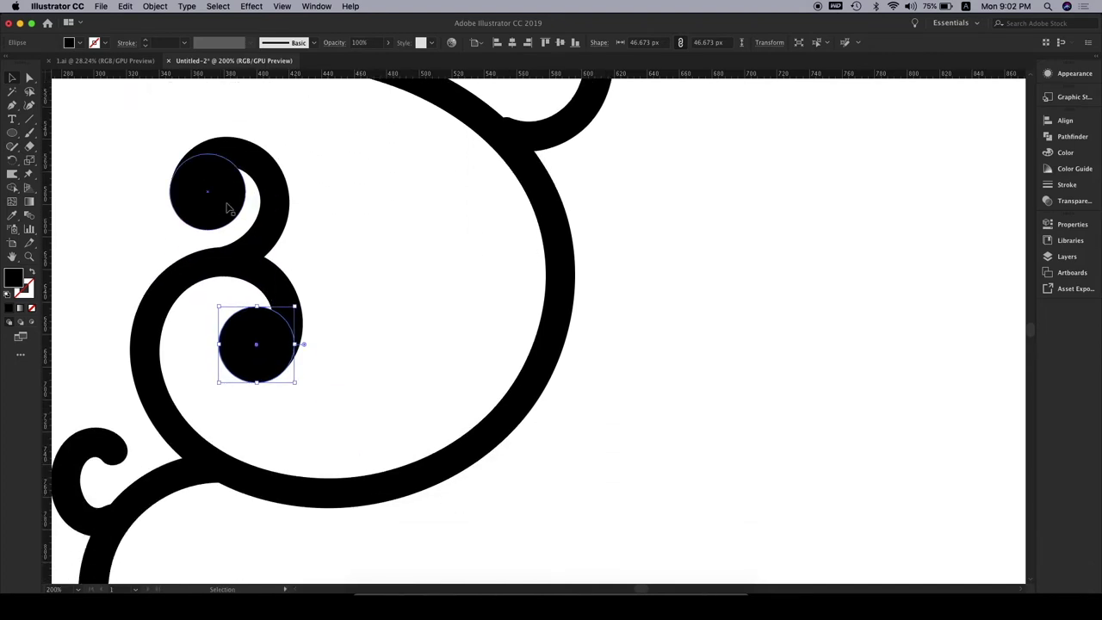
key("z")
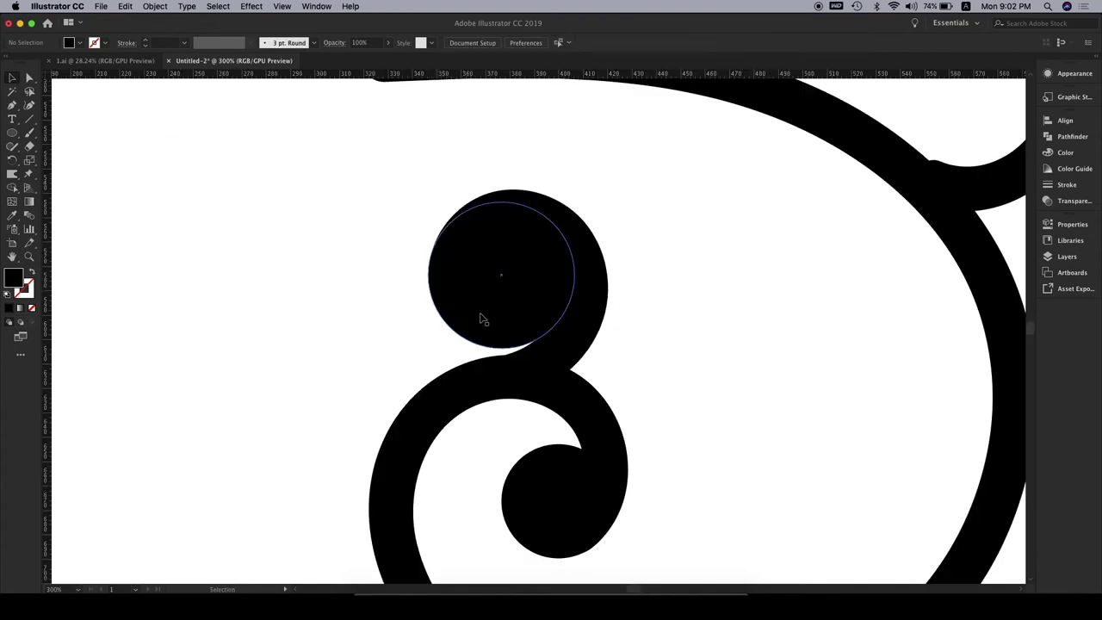
left_click(484, 315, "alt")
left_click(569, 400, "alt")
scroll(569, 401, "up", 1)
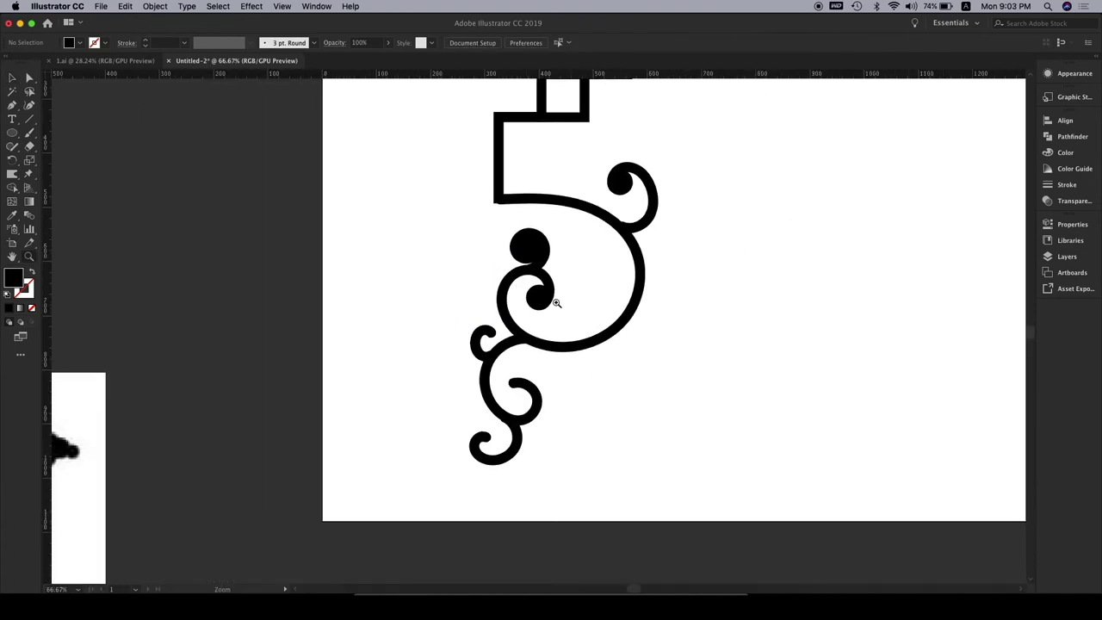
Place a circle copy on the lower spiral's curl end, then copy it again
left_click_drag(551, 307, 494, 343)
left_click(492, 340)
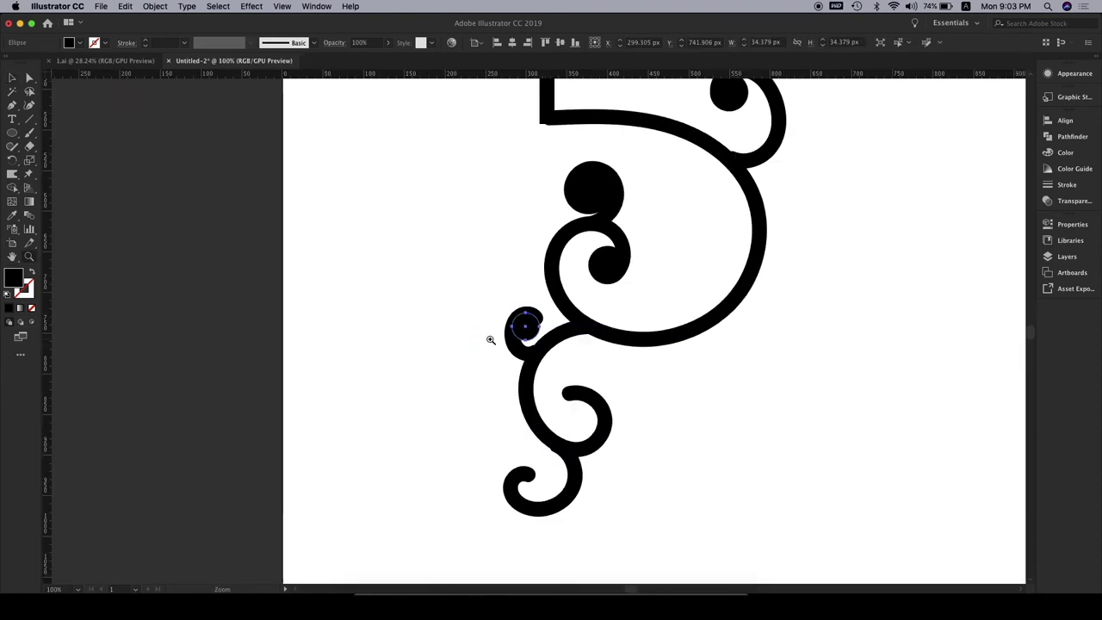
left_click(520, 310)
left_click_drag(489, 301, 506, 284)
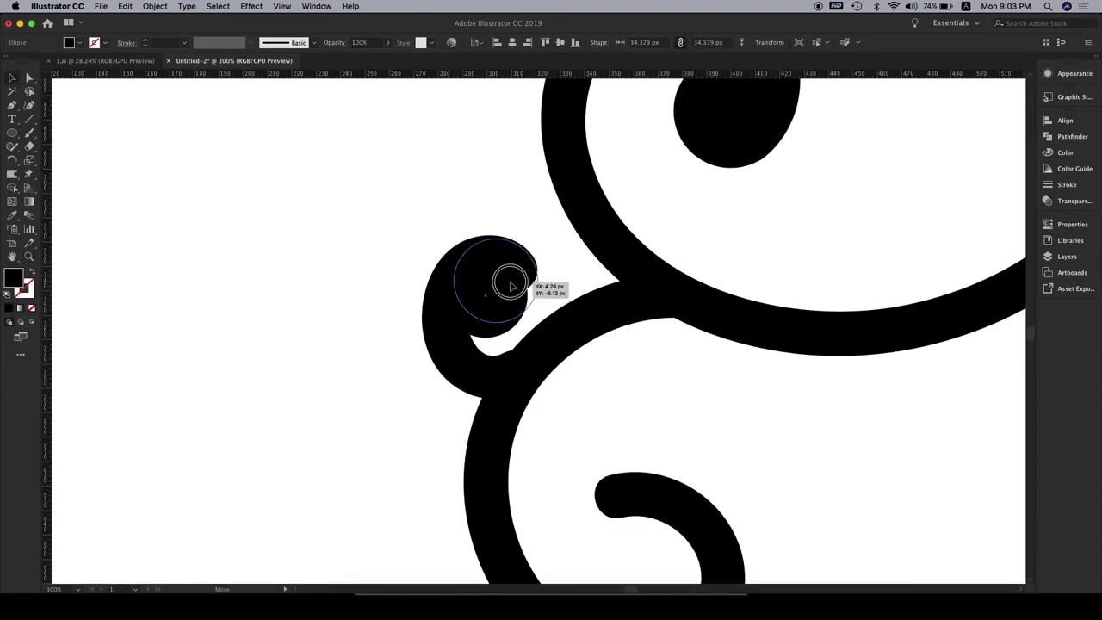
left_click(616, 366)
scroll(624, 404, "down", 3)
left_click(496, 227)
left_click_drag(508, 231, 639, 468)
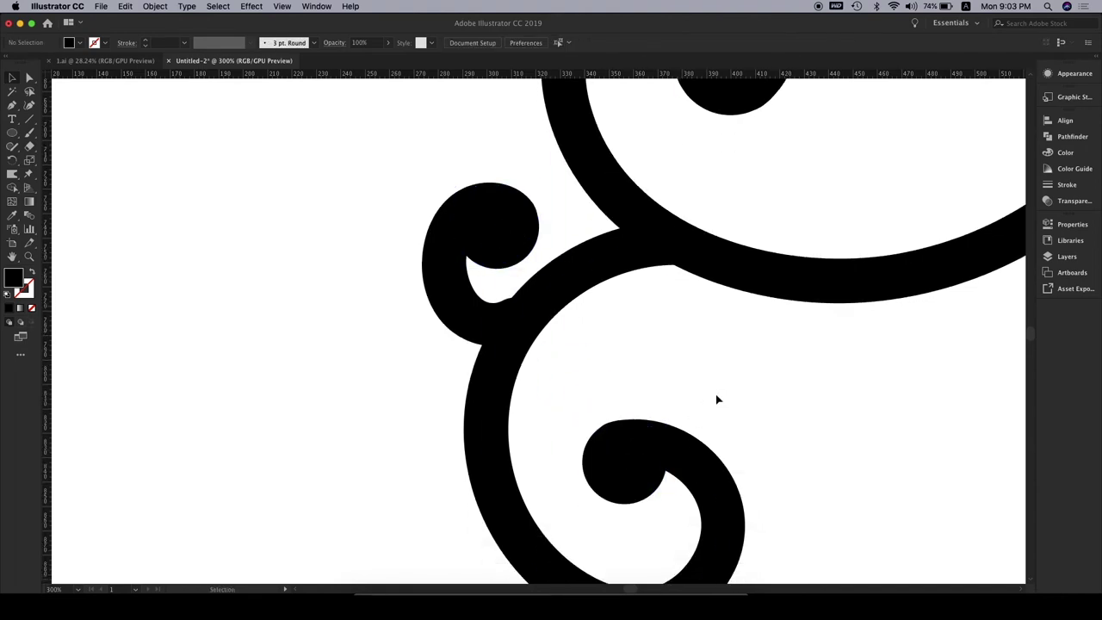
key("z")
left_click(749, 474, "alt")
Fine-tune the small circle's position on the curl at closer zoom
key("v")
left_click(328, 223)
left_click_drag(336, 226, 344, 233)
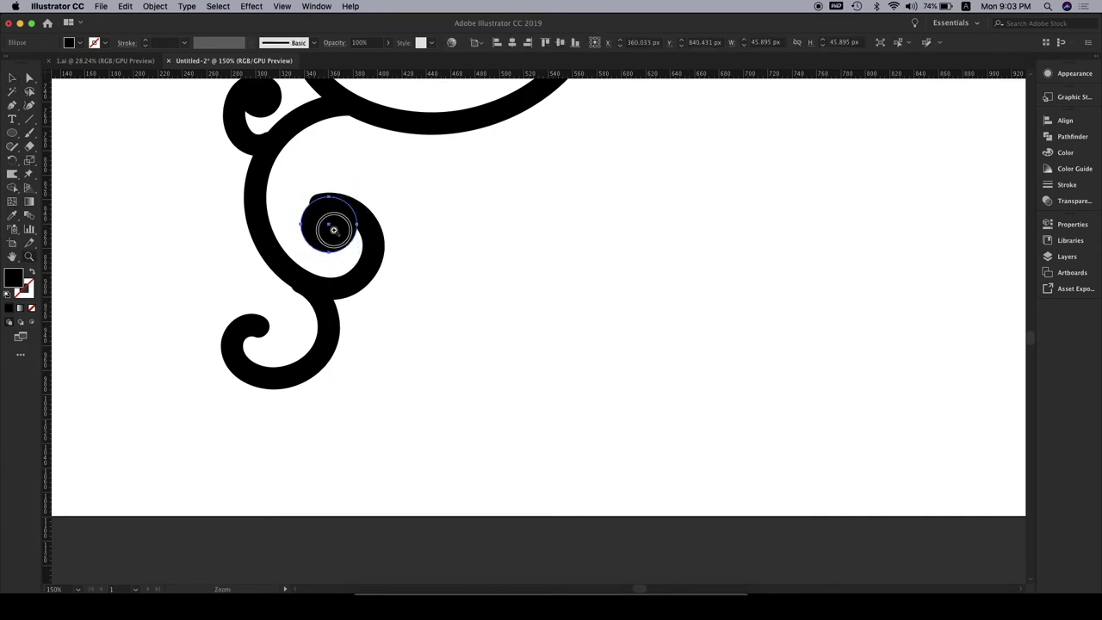
key("super+equal")
key("super+equal")
key("super+equal")
mouse_move(344, 232)
left_mouse_down()
mouse_move(524, 324)
mouse_move(513, 321)
left_mouse_up()
left_click(729, 362)
scroll(720, 365, "down", 2)
Copy filled circles onto the lower spiral's curls
scroll(720, 365, "down", 4)
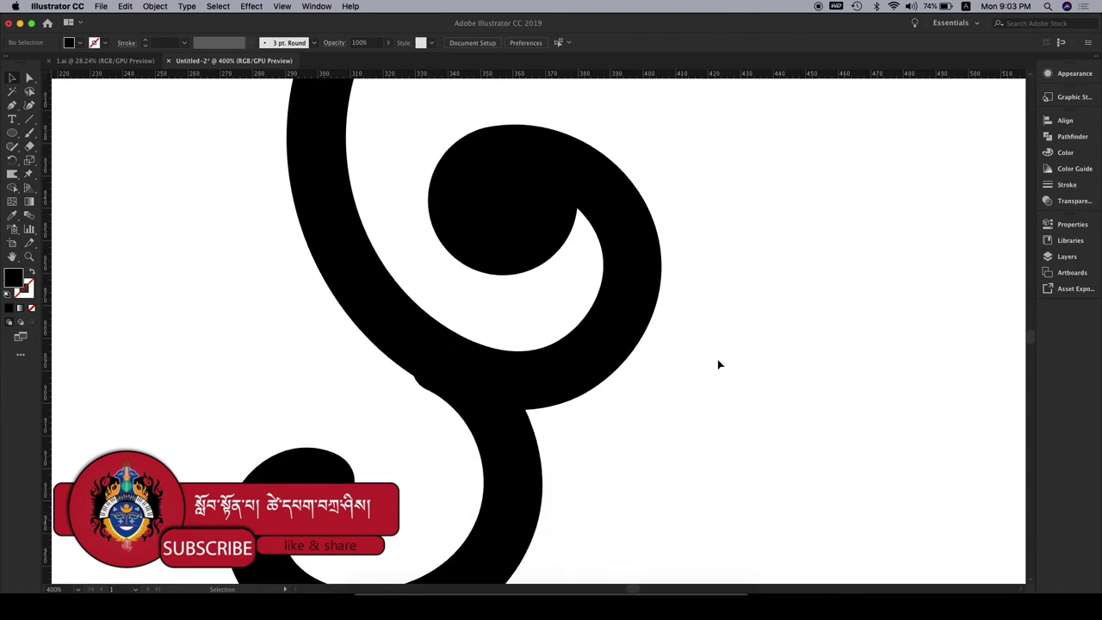
mouse_move(541, 206)
left_mouse_down()
mouse_move(736, 217)
mouse_move(385, 536)
left_mouse_up()
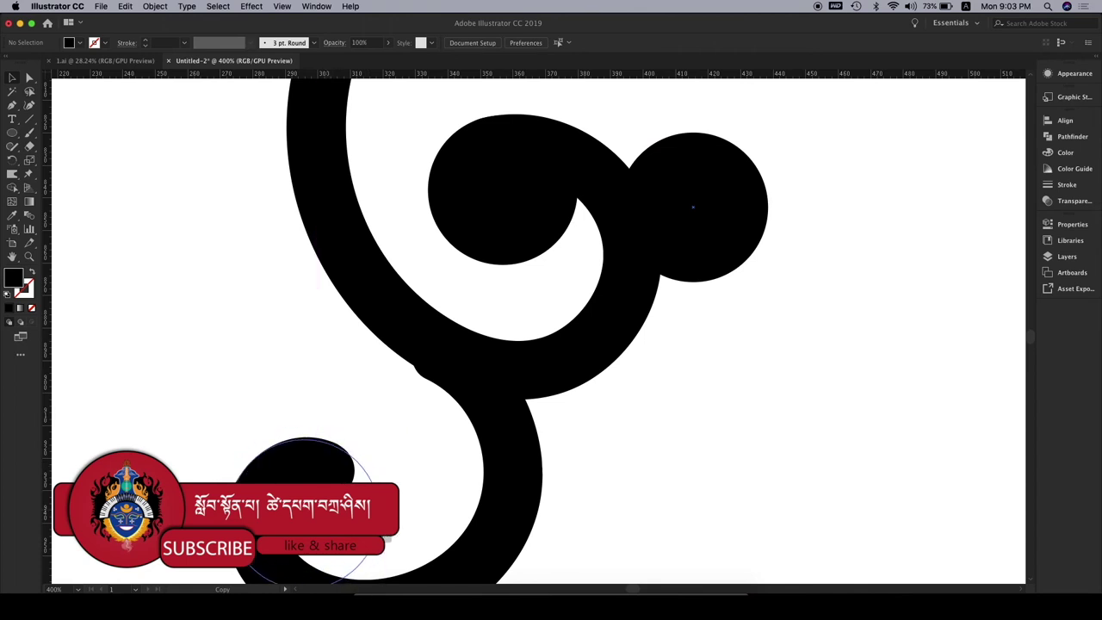
left_click_drag(386, 536, 385, 538)
scroll(495, 465, "down", 5)
mouse_move(343, 384)
left_mouse_down()
mouse_move(372, 463)
mouse_move(362, 524)
left_mouse_up()
left_click(617, 370)
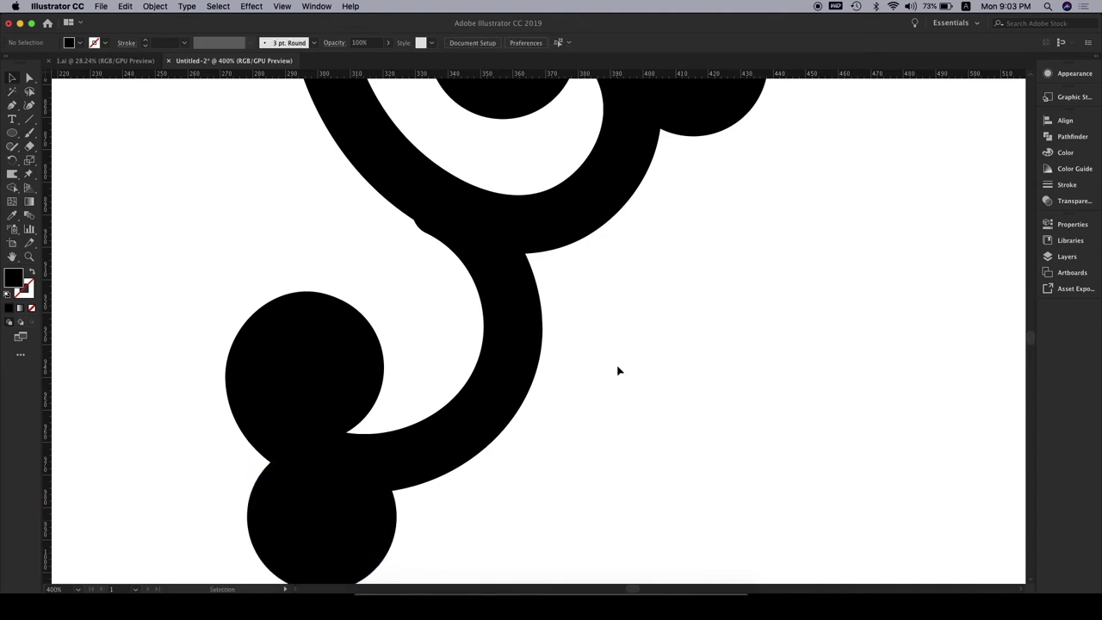
Add more circle copies around the lower swirl ends and fit the artboard in the window
scroll(634, 313, "up", 1)
scroll(633, 313, "up", 2)
mouse_move(351, 560)
left_mouse_down()
mouse_move(601, 438)
mouse_move(596, 420)
left_mouse_up()
left_click(724, 384)
scroll(723, 365, "down", 1)
scroll(723, 361, "up", 4)
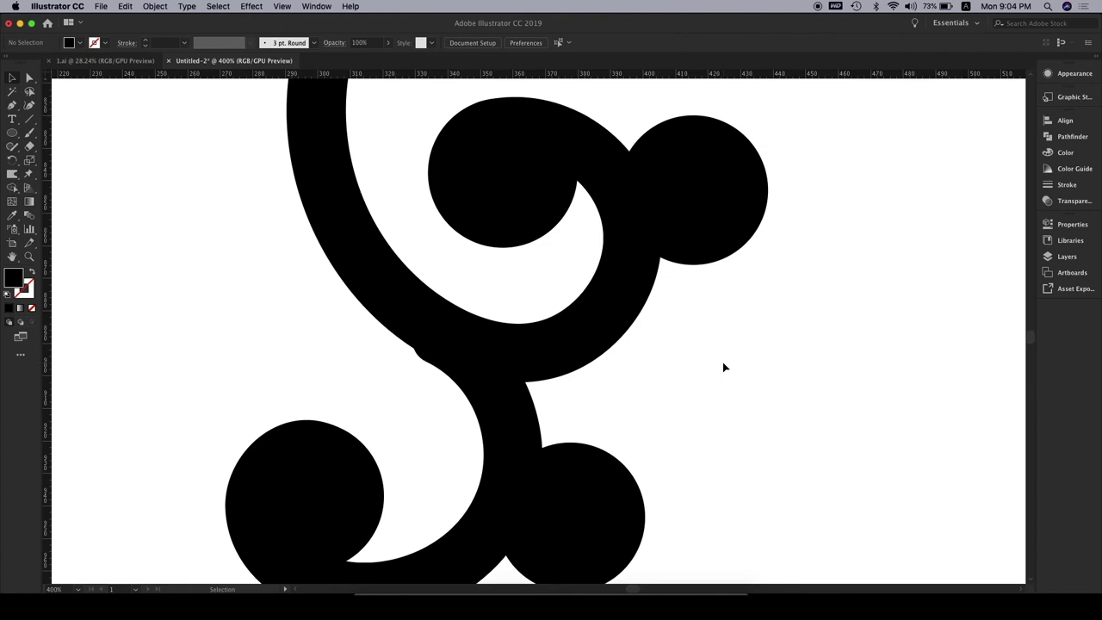
scroll(697, 405, "up", 1)
left_click_drag(675, 450, 414, 529)
left_click(820, 440)
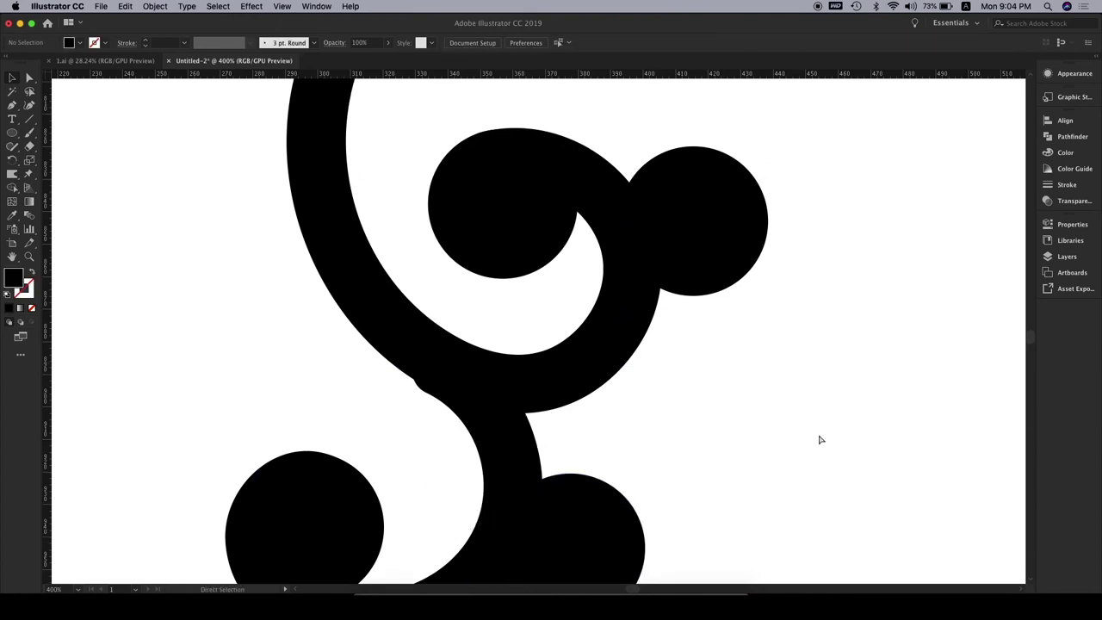
key("super+0")
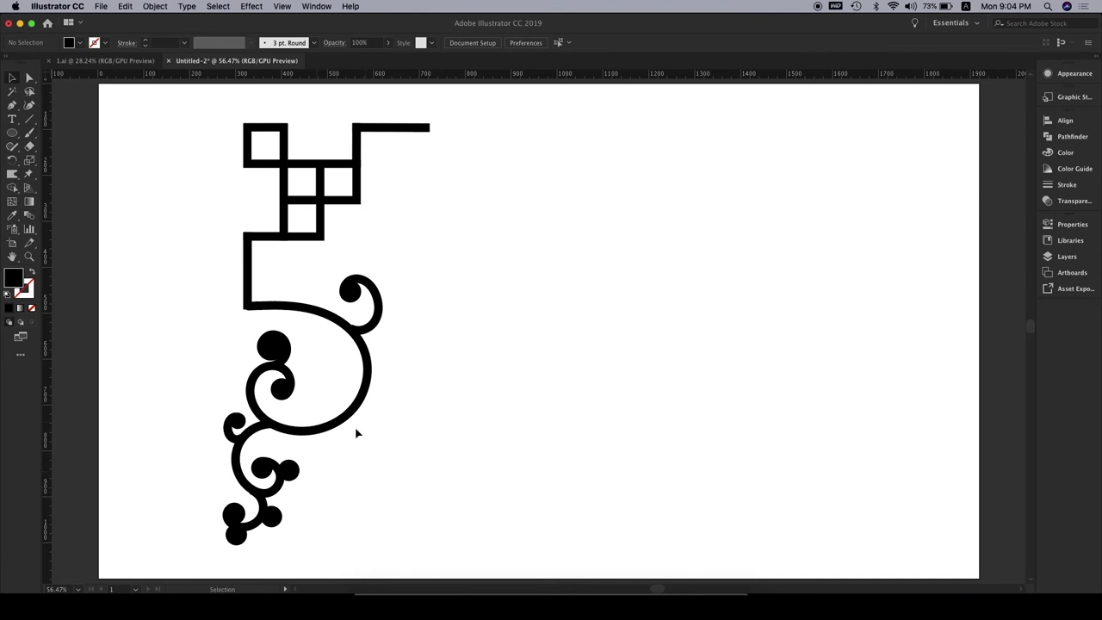
Copy small circles onto the upper-right swirl end and the lower swirl curls
mouse_move(291, 475)
left_mouse_down()
mouse_move(372, 277)
mouse_move(248, 367)
mouse_move(228, 471)
left_mouse_up()
left_click(459, 293)
left_click(406, 412)
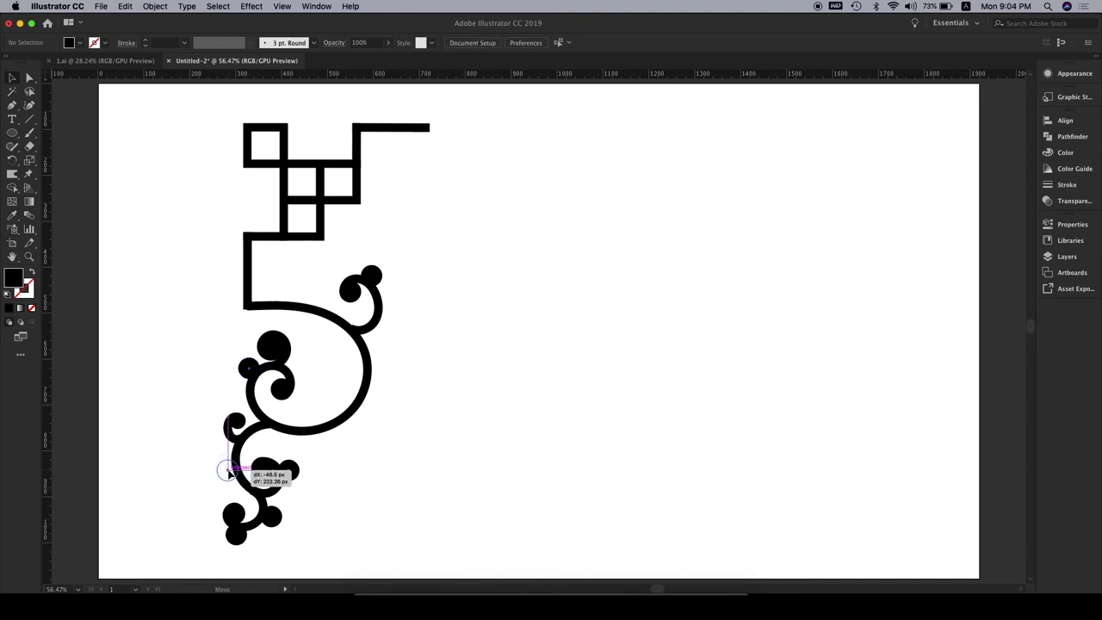
scroll(369, 460, "down", 1)
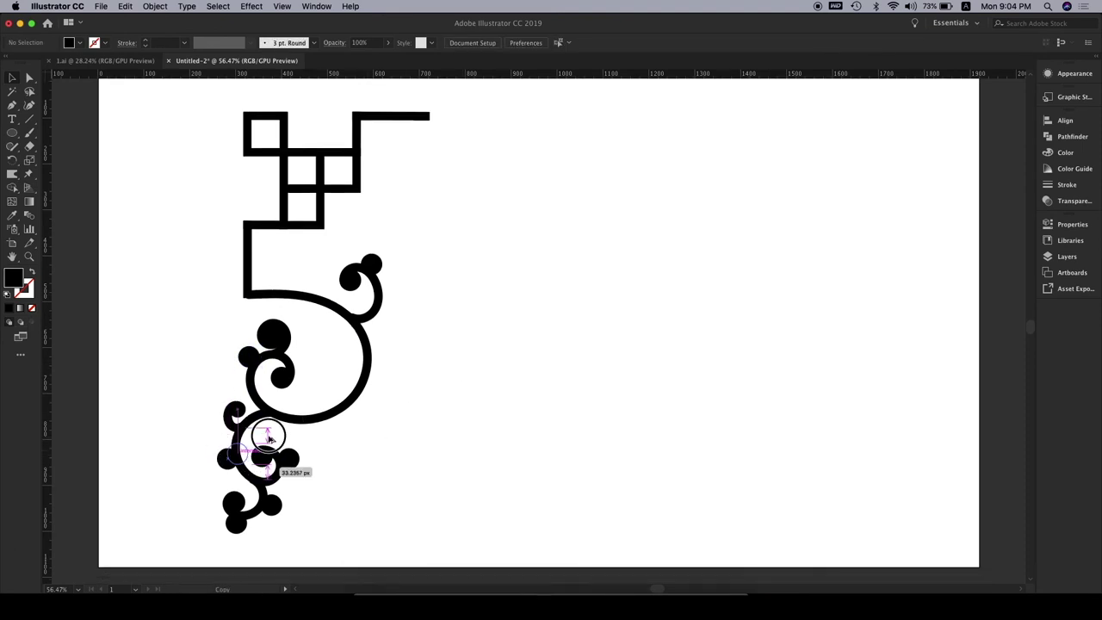
left_click(372, 462)
mouse_move(268, 440)
left_mouse_down()
mouse_move(301, 427)
mouse_move(220, 421)
left_mouse_up()
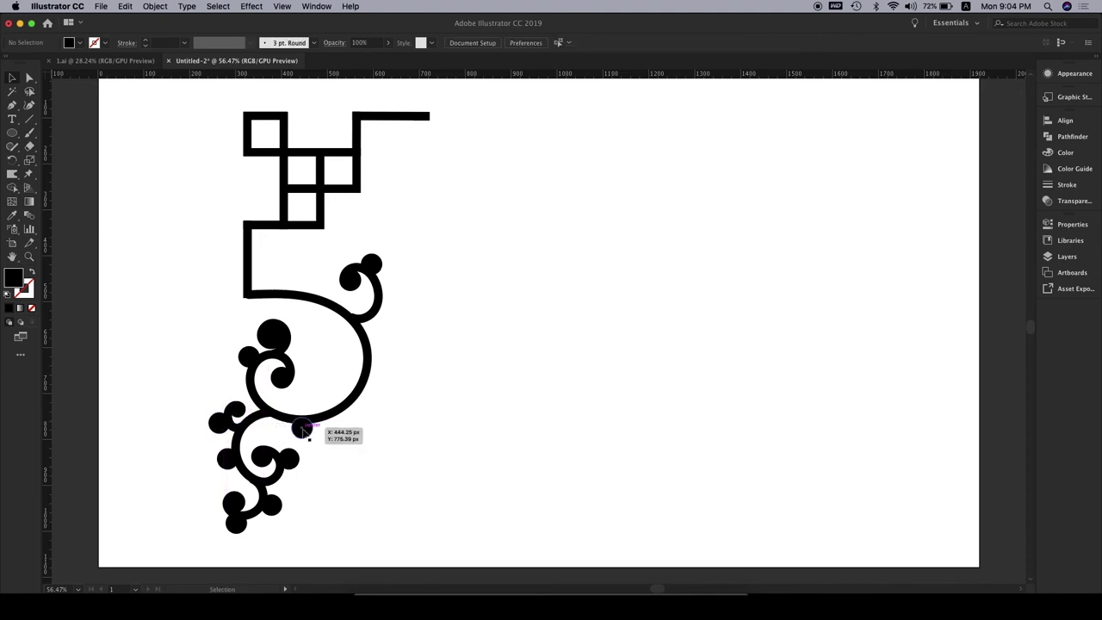
left_click_drag(303, 431, 384, 305)
left_click(446, 361)
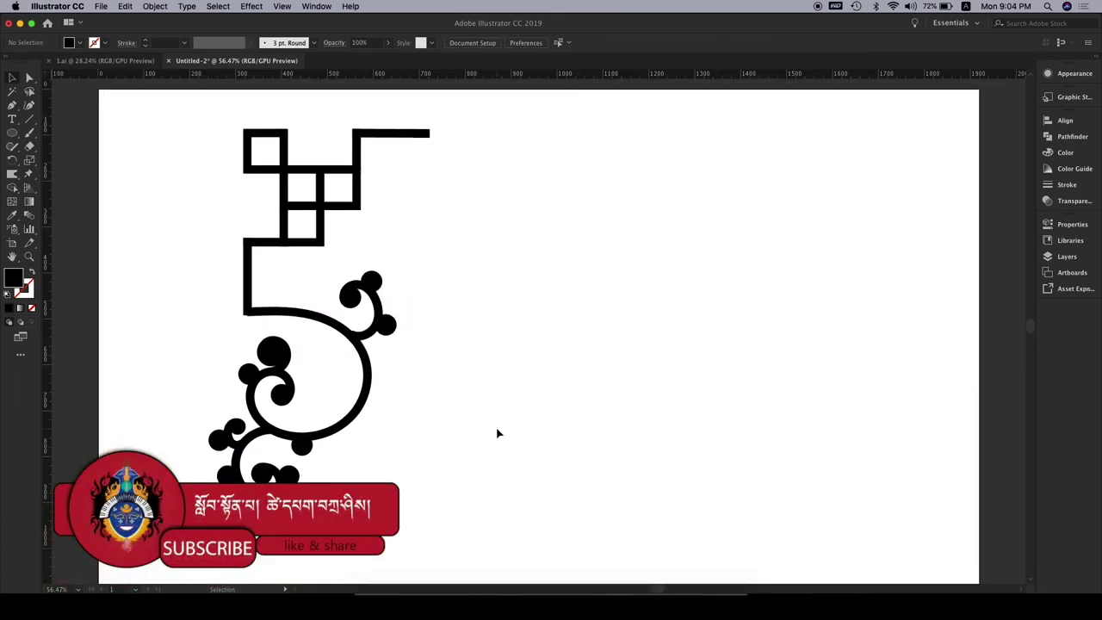
scroll(497, 430, "down", 2)
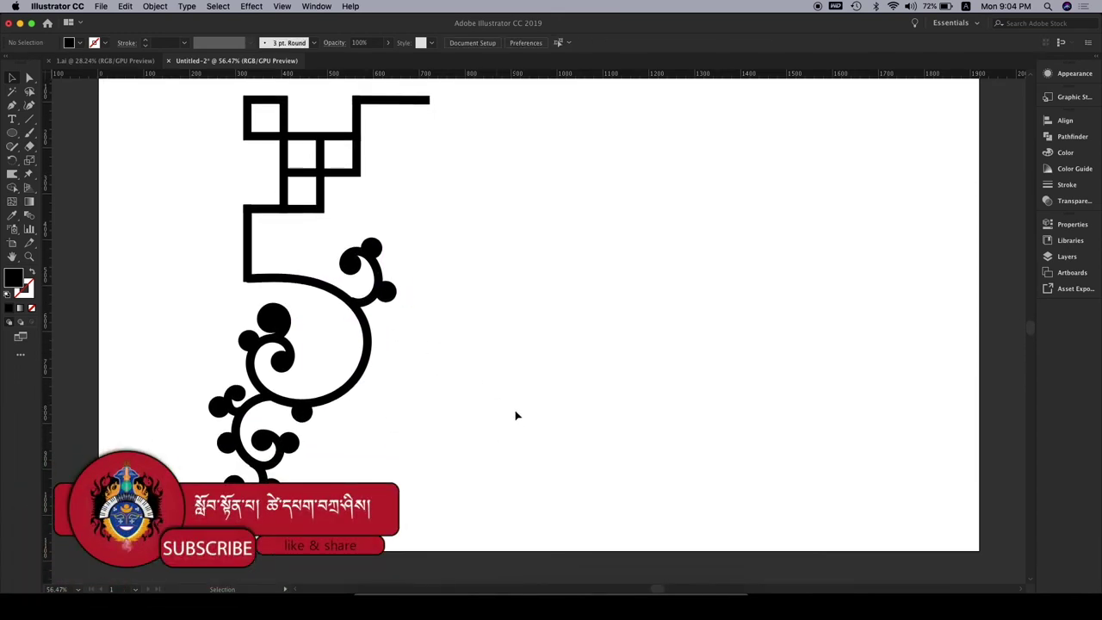
Zoom in on the upper swirl and marquee-select its paths and circles
key("z")
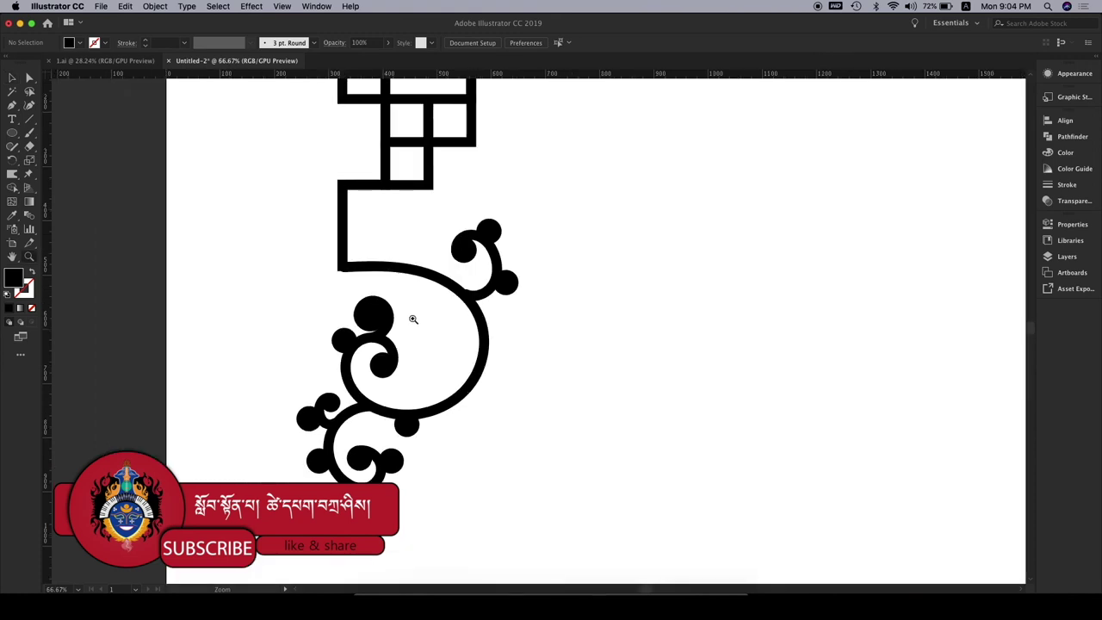
left_click_drag(442, 322, 600, 324)
mouse_move(377, 130)
left_mouse_down()
mouse_move(593, 319)
mouse_move(537, 315)
left_mouse_up()
left_click(635, 313)
key("z")
left_click(497, 334, "alt")
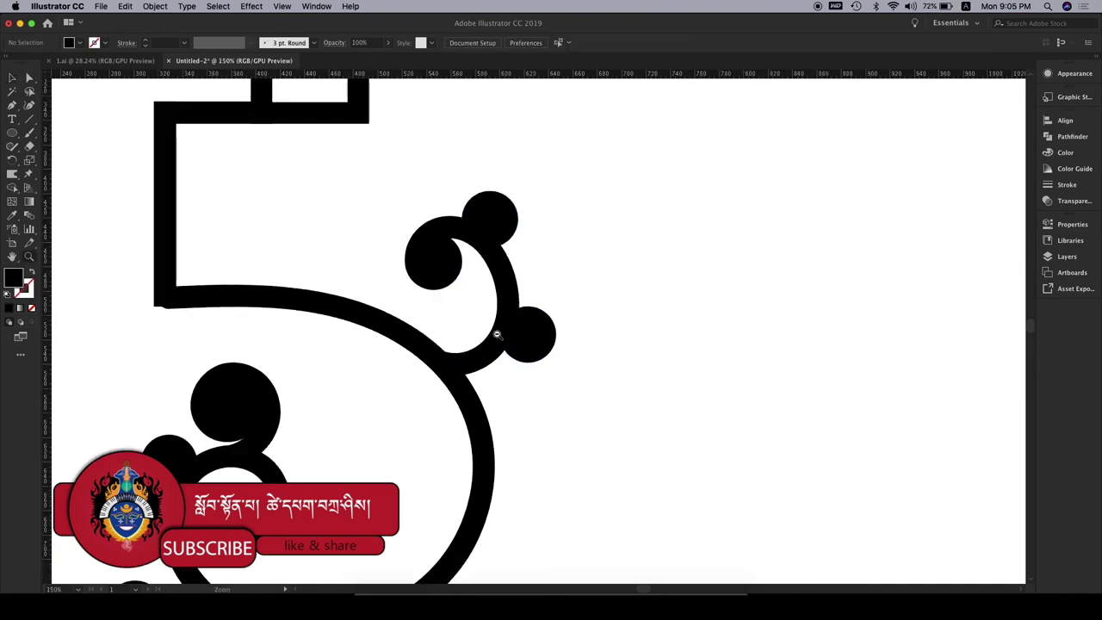
scroll(508, 327, "down", 3)
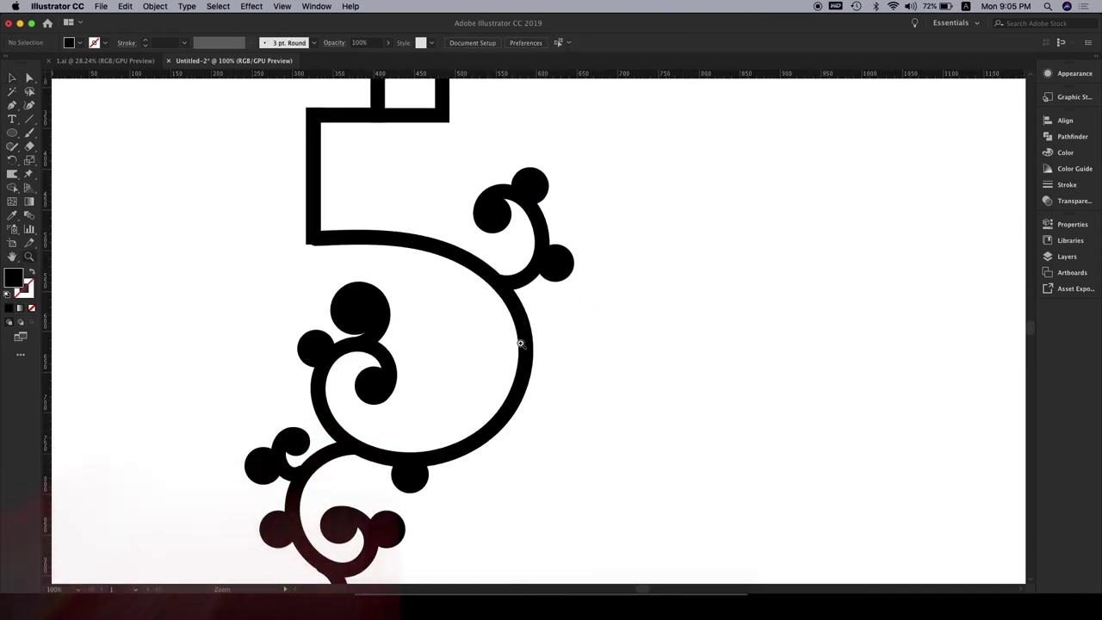
scroll(517, 340, "down", 3)
left_click(521, 344, "alt")
left_click_drag(634, 145, 422, 431)
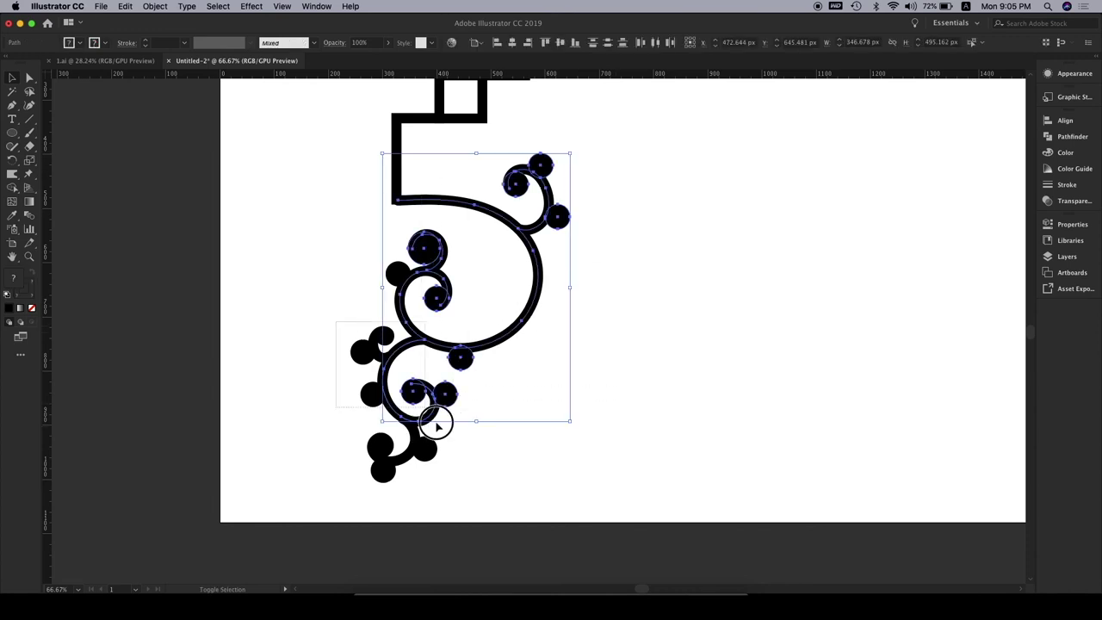
Drag the vertical bar's bottom anchor points onto the 5's curved stroke so they meet flush
left_click_drag(400, 190, 516, 317)
key("a")
left_click(399, 234)
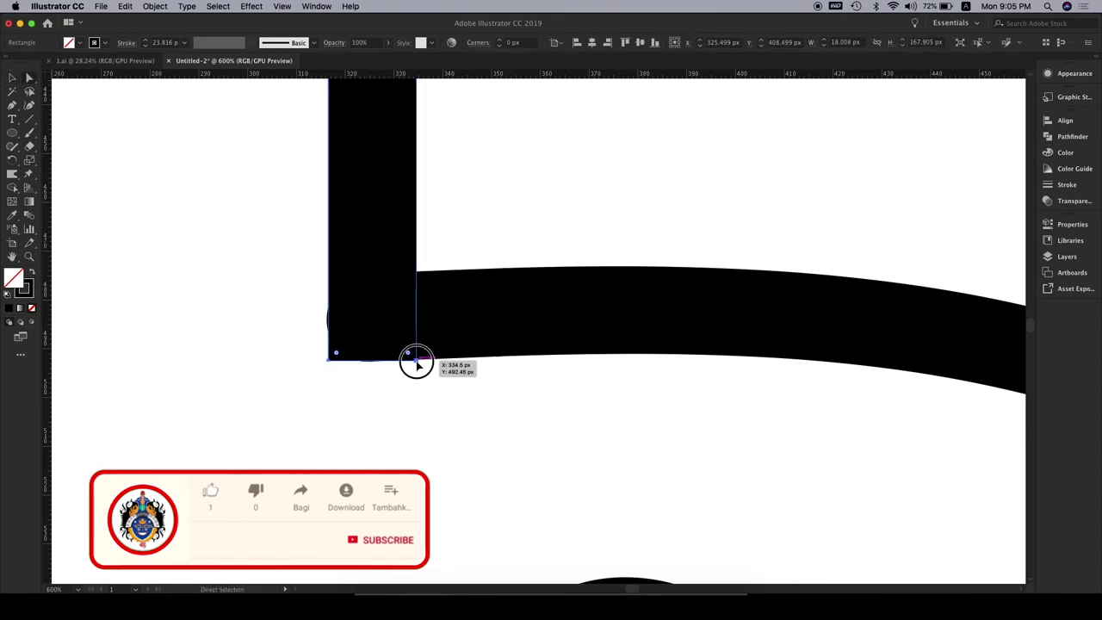
left_click(417, 363)
left_click_drag(417, 358, 419, 360)
left_click_drag(328, 360, 326, 367)
left_click(365, 382)
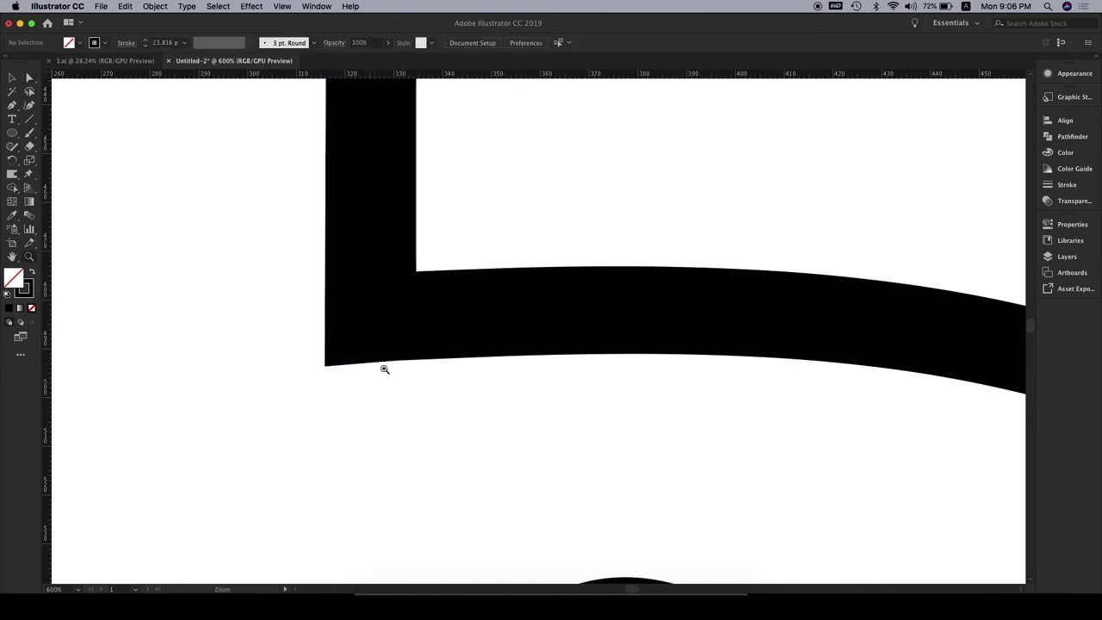
scroll(385, 369, "down", 3)
scroll(544, 279, "down", 3)
Reflect the swirl across the vertical axis and zoom into its junction with the bar
left_click_drag(569, 269, 482, 368)
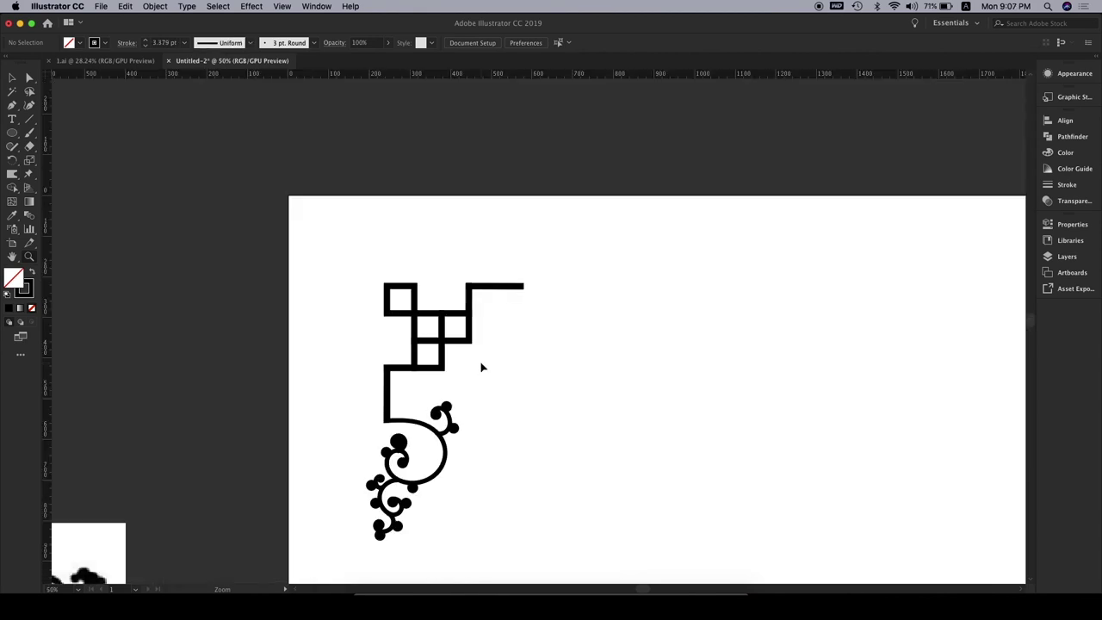
right_click(446, 437)
left_click(615, 524)
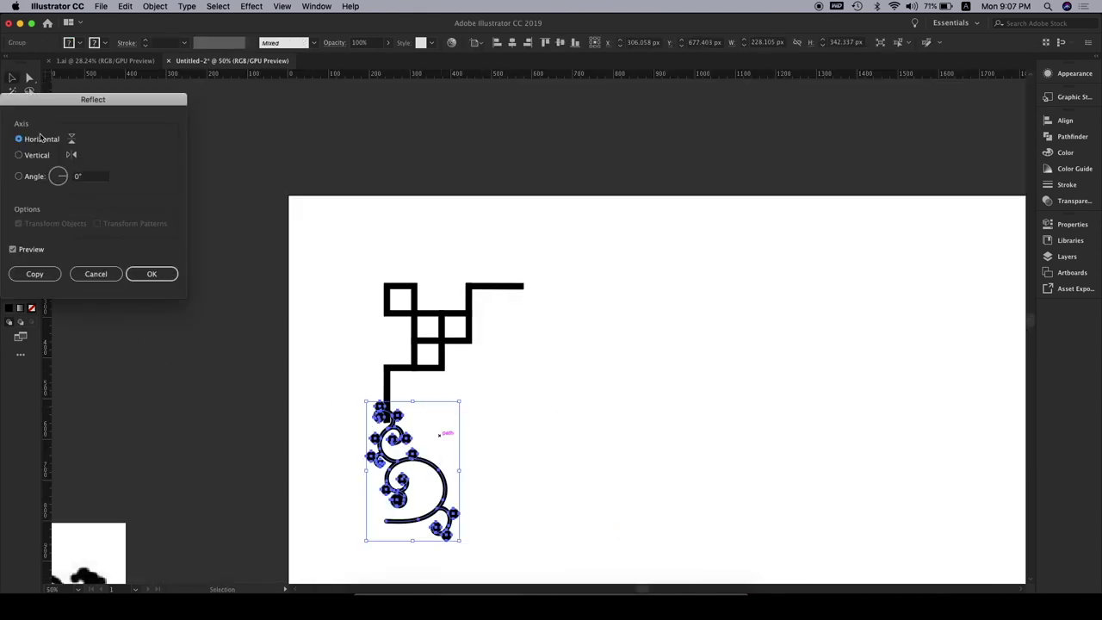
left_click(18, 155)
key("Return")
mouse_move(517, 310)
left_mouse_down()
mouse_move(569, 391)
mouse_move(553, 394)
left_mouse_up()
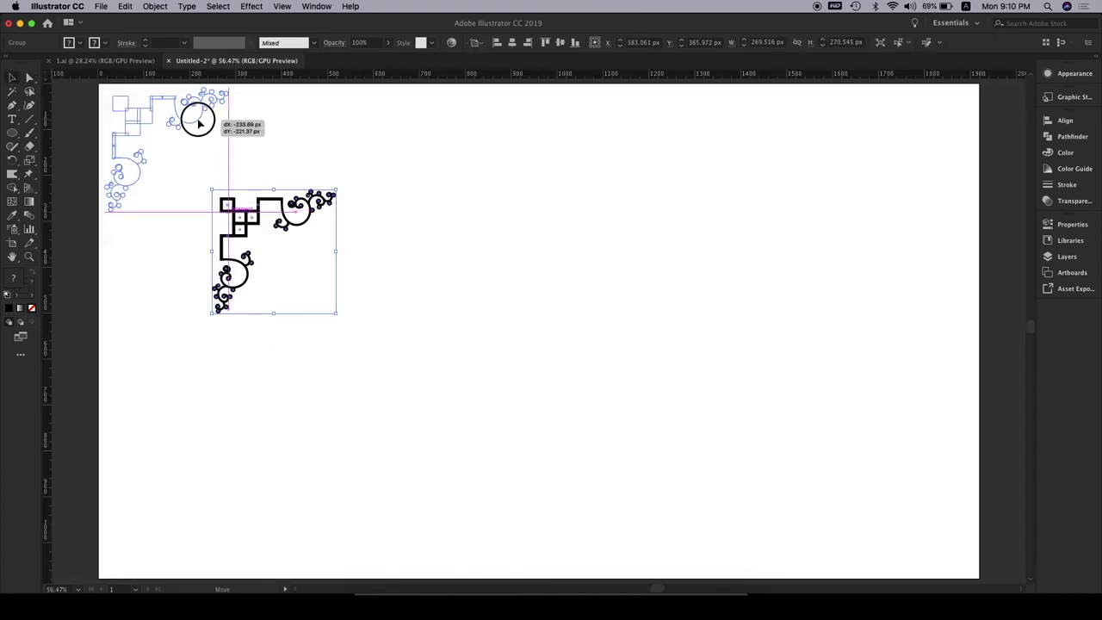
Move the ornament into the top-left corner and make a vertically reflected copy
left_click_drag(197, 118, 199, 121)
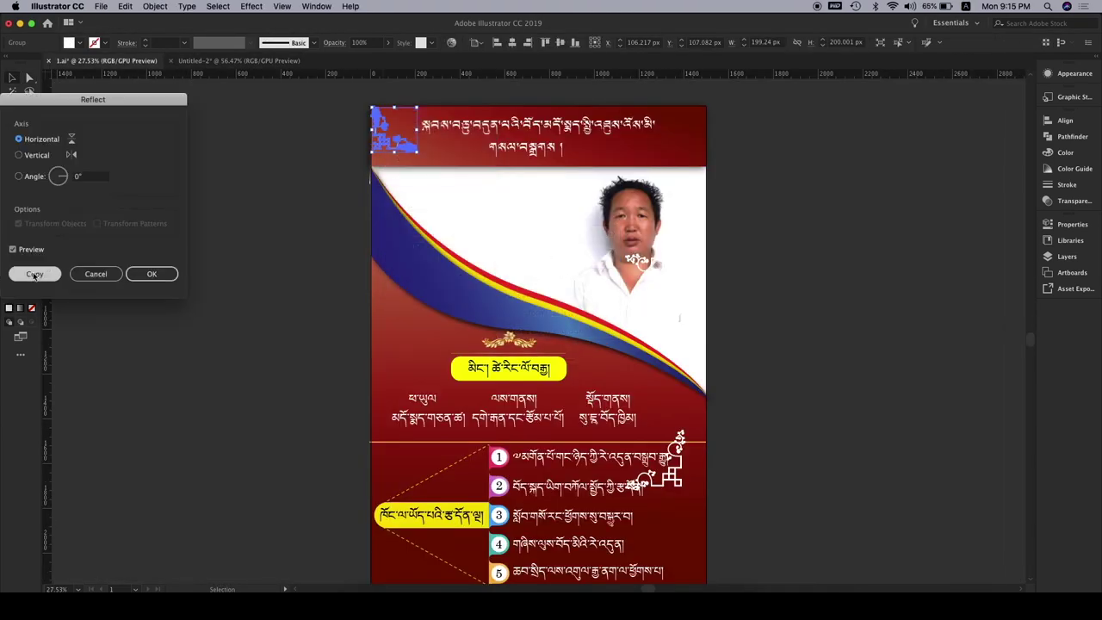
left_click(19, 155)
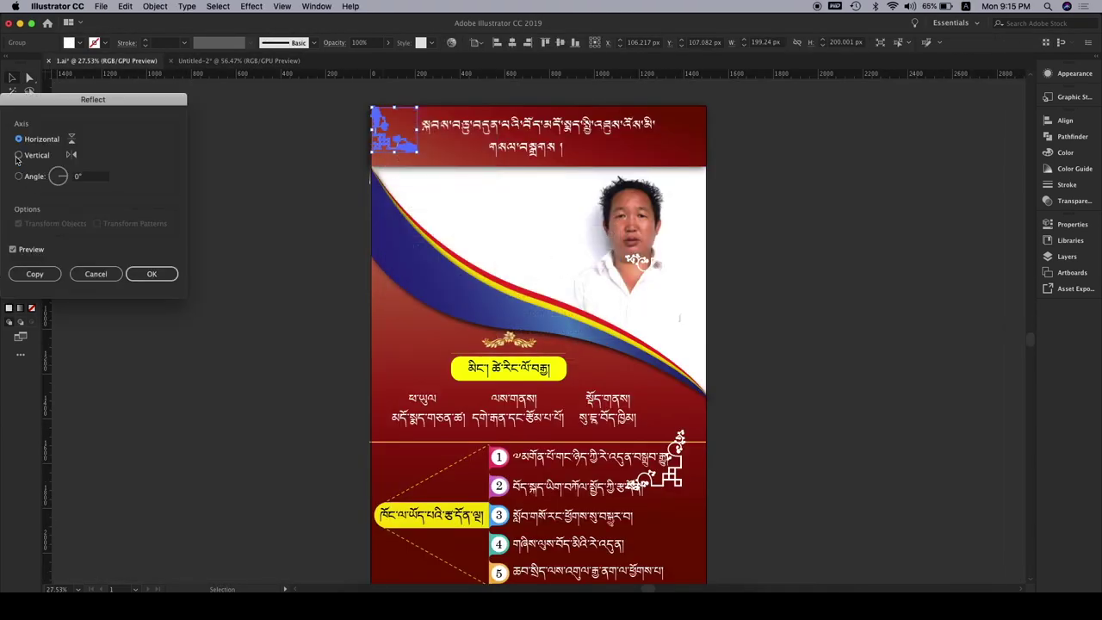
left_click(22, 274)
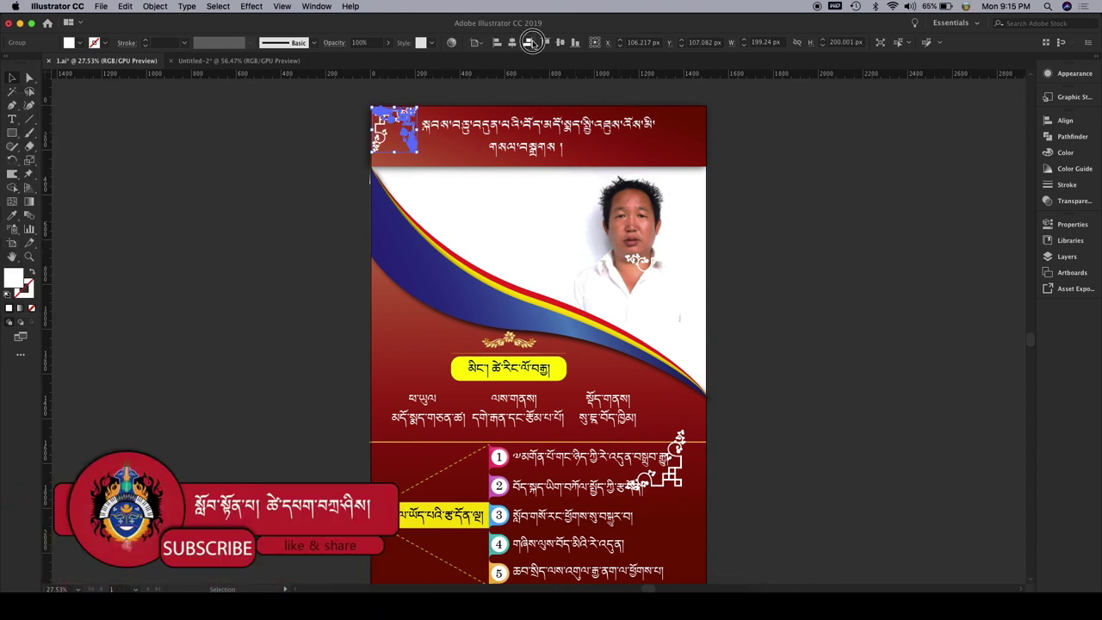
Place the mirrored ornament copy in the opposite corner and nudge it up slightly
left_click(533, 43)
scroll(517, 345, "down", 5)
left_click(507, 344)
key("v")
key("Up")
key("Up")
key("Up")
key("Up")
key("Up")
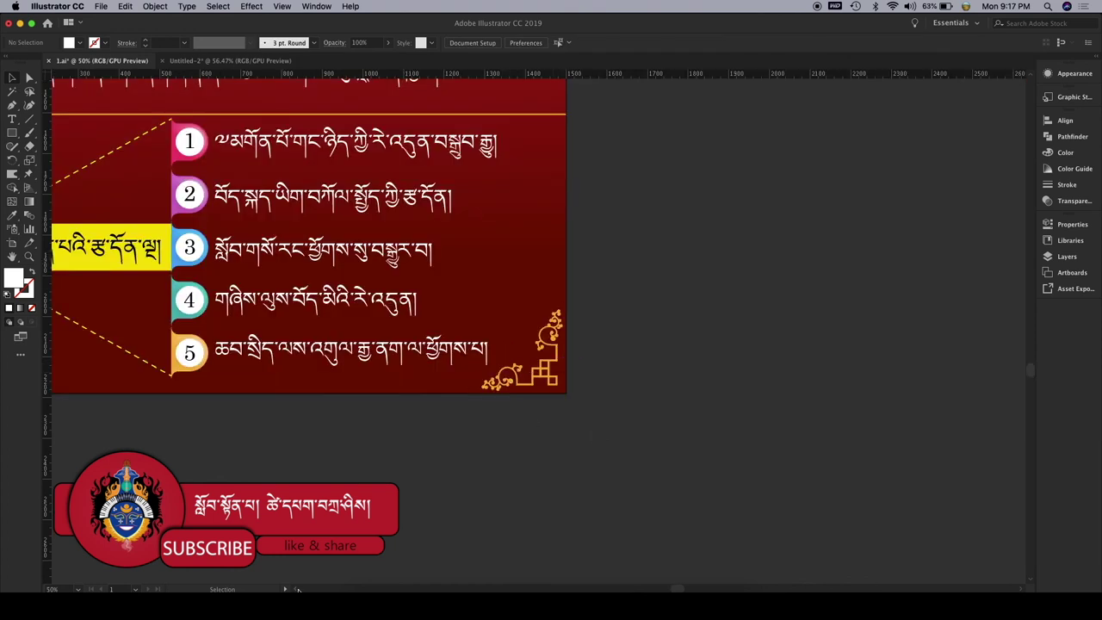
Select both the left and right bottom corner ornaments of the numbered-list panel
scroll(298, 589, "left", 5)
left_click(164, 381)
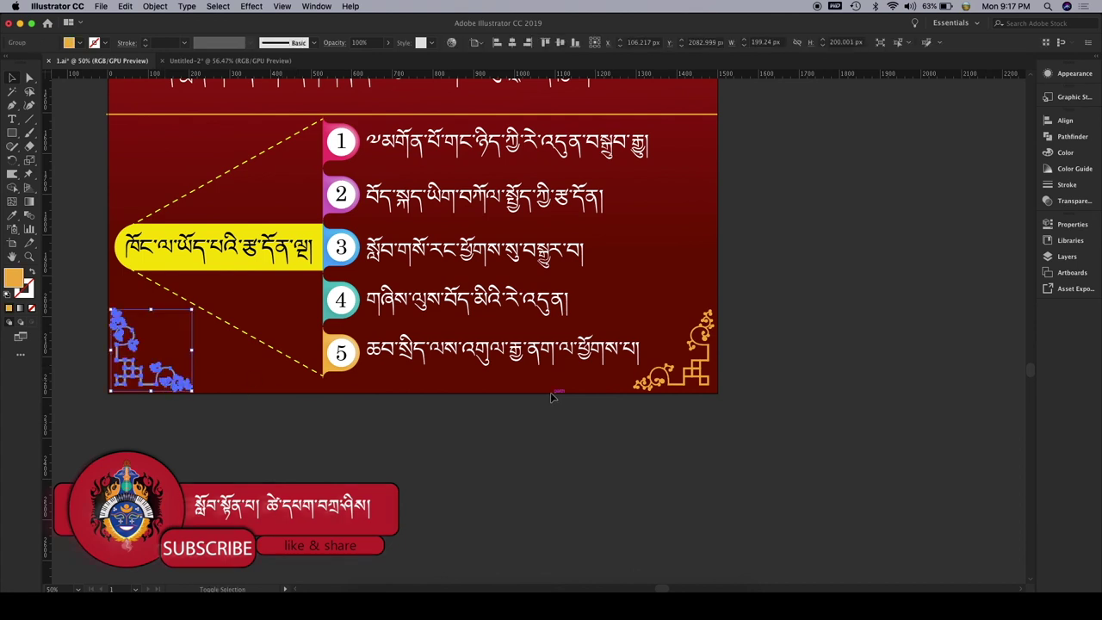
left_click(705, 379, "shift")
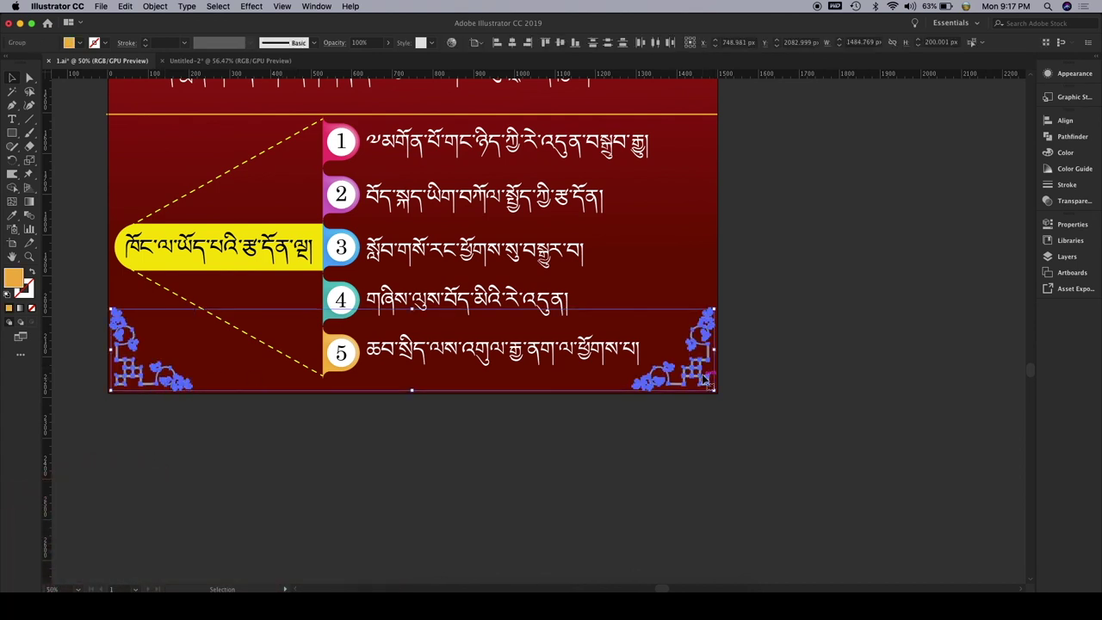